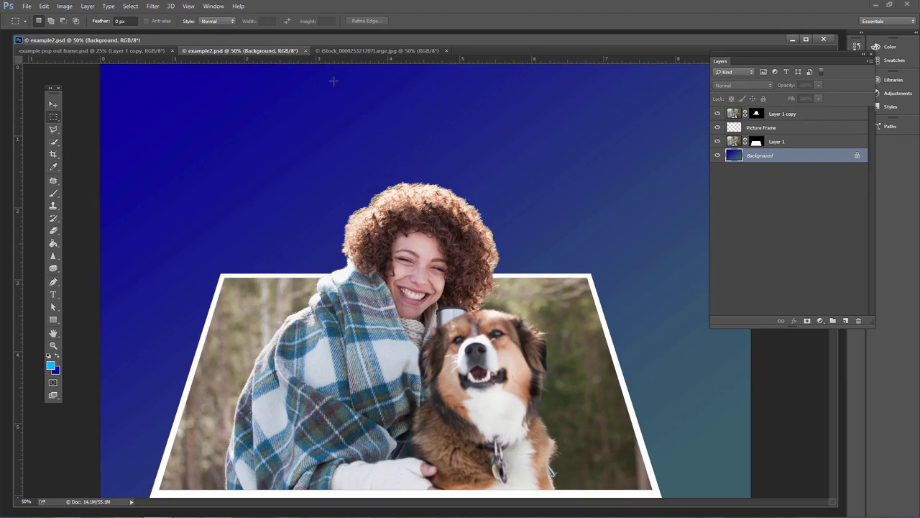
Step: Switch to the iStock photo of the woman and dog and duplicate its Background layer twice
click(378, 51)
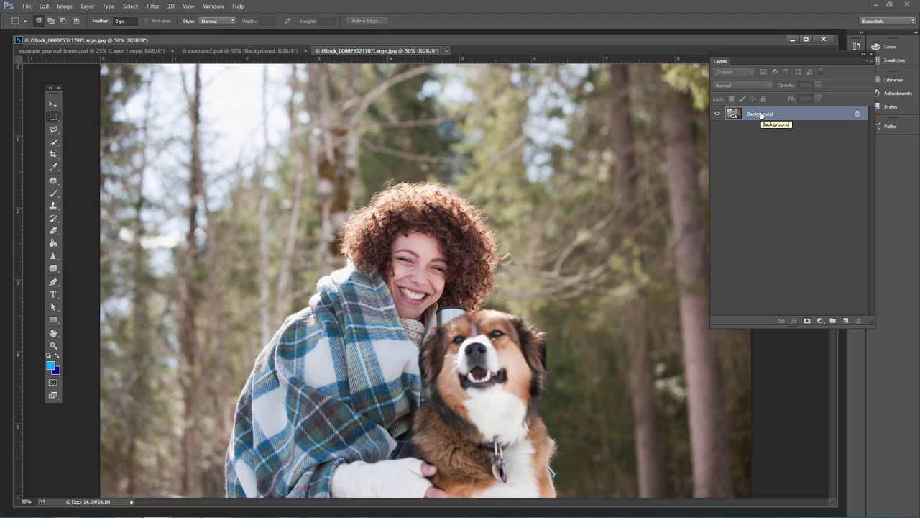
key(ctrl+j)
key(ctrl+j)
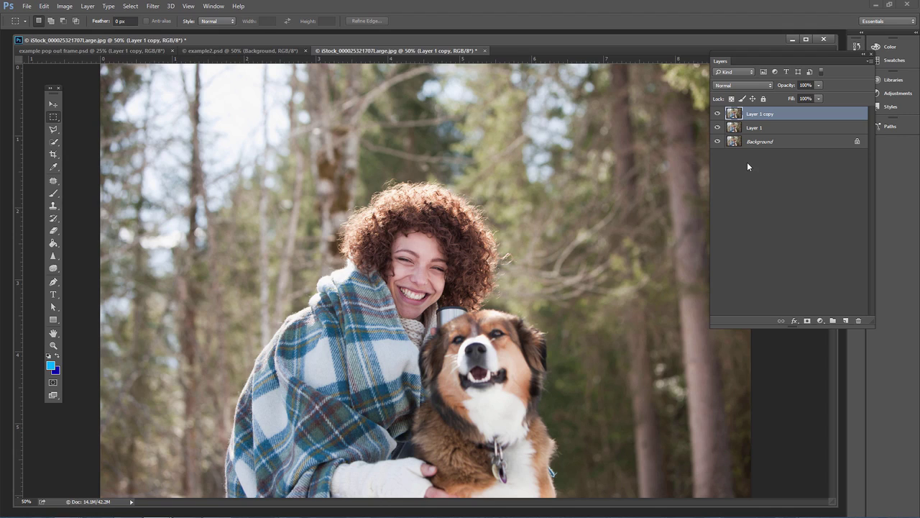
Step: Fill the Background layer with the blue foreground color 1cabff
click(735, 144)
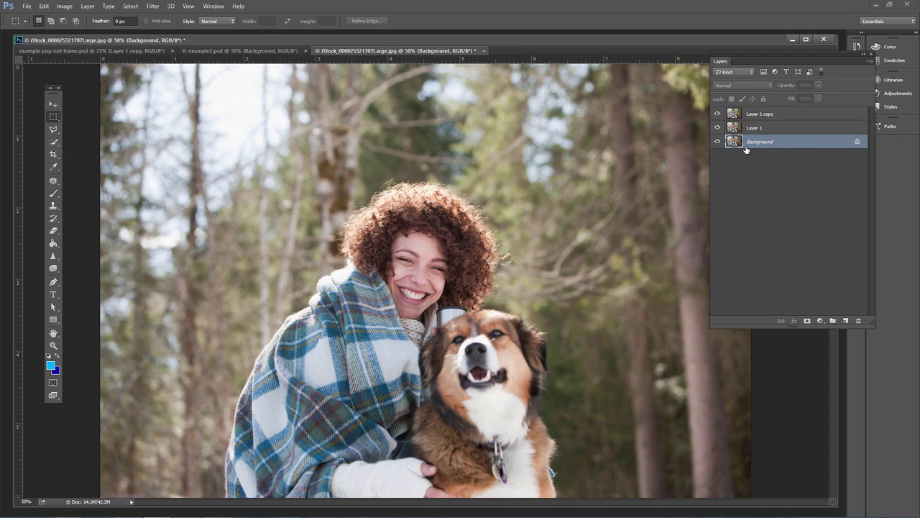
click(51, 367)
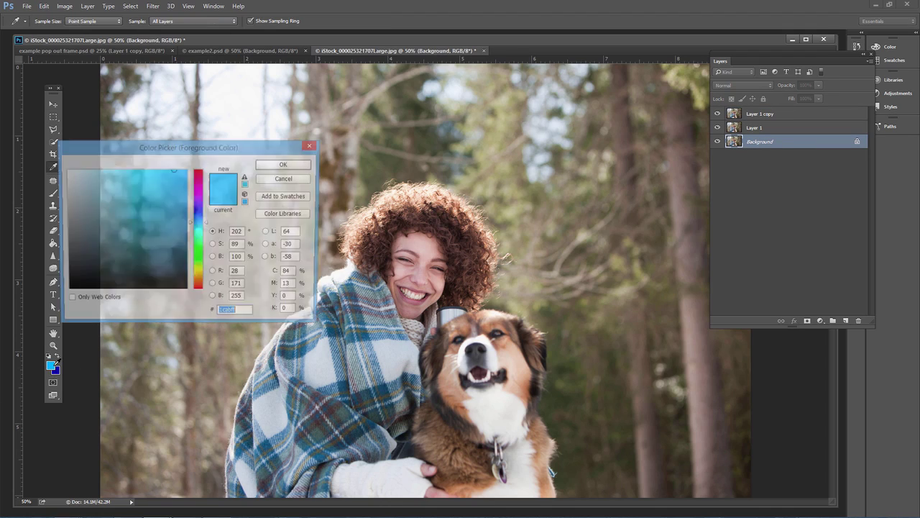
click(285, 164)
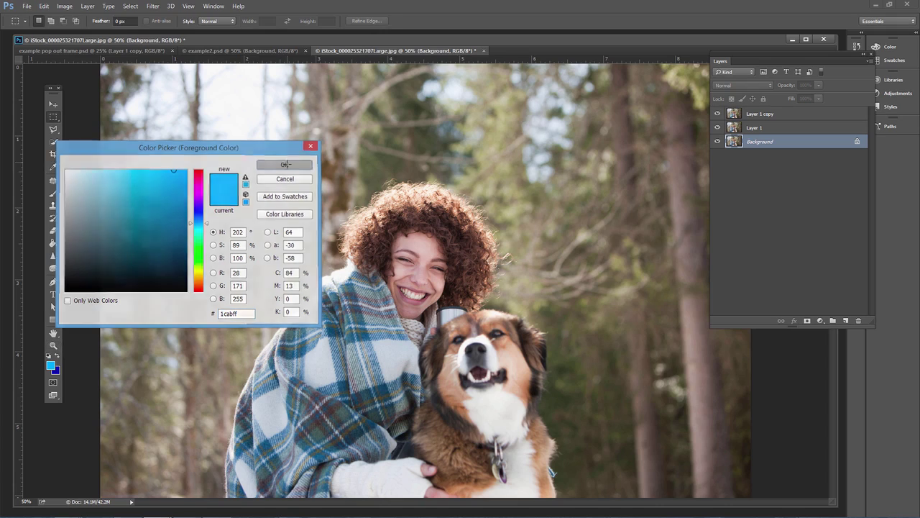
key(alt+BackSpace)
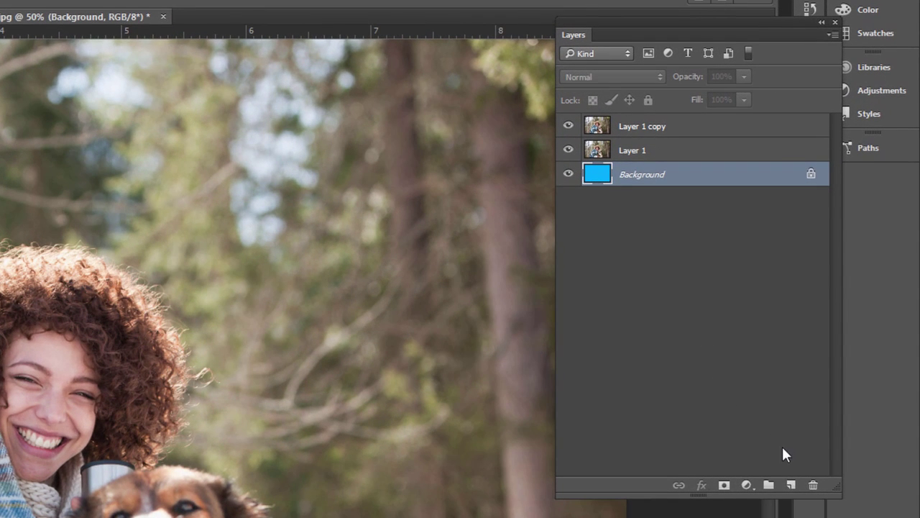
Step: Add a new empty layer and place it between Layer 1 and Layer 1 copy
click(791, 487)
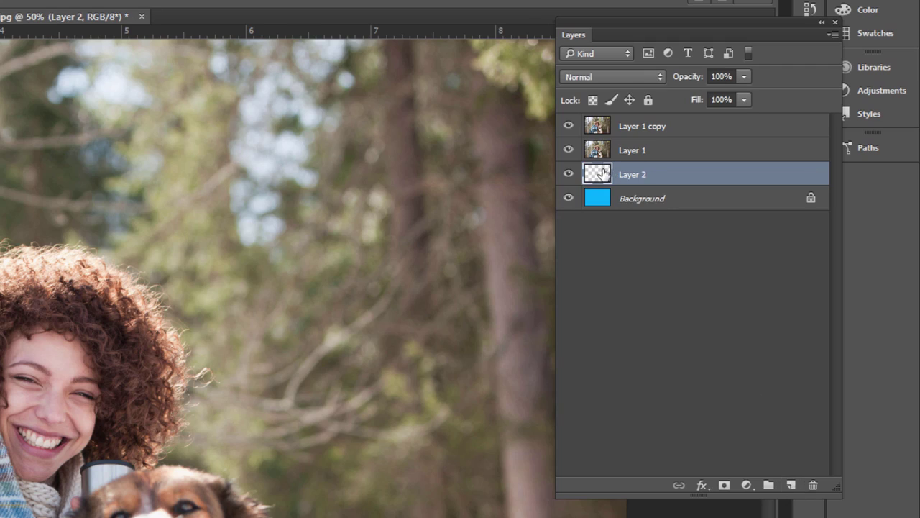
drag(603, 173, 613, 136)
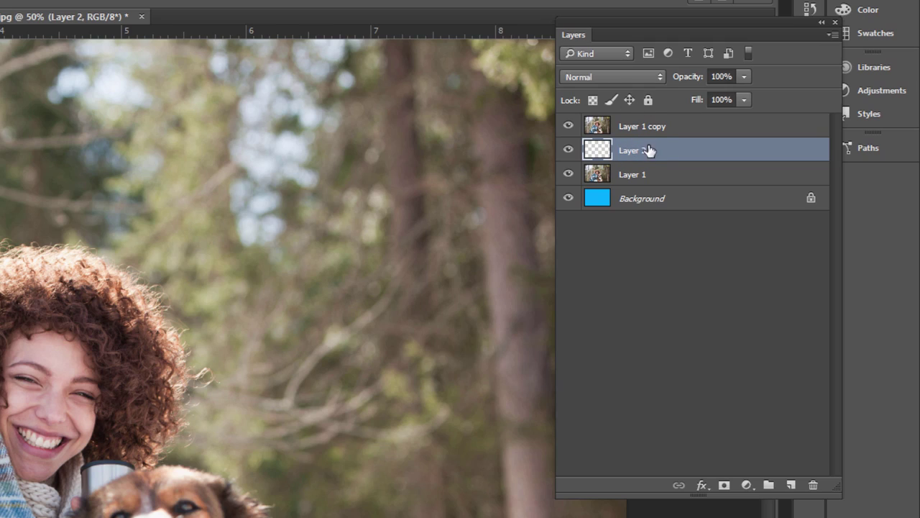
click(598, 180)
click(607, 126)
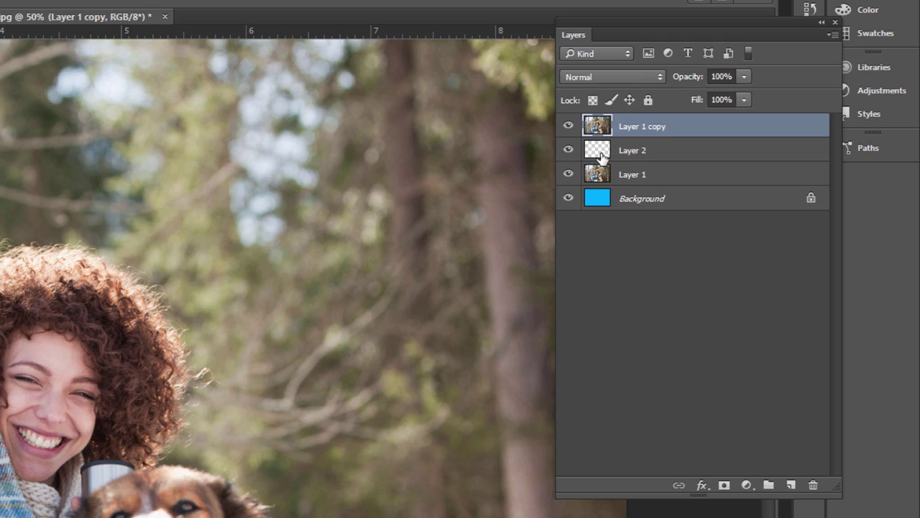
click(602, 155)
click(601, 199)
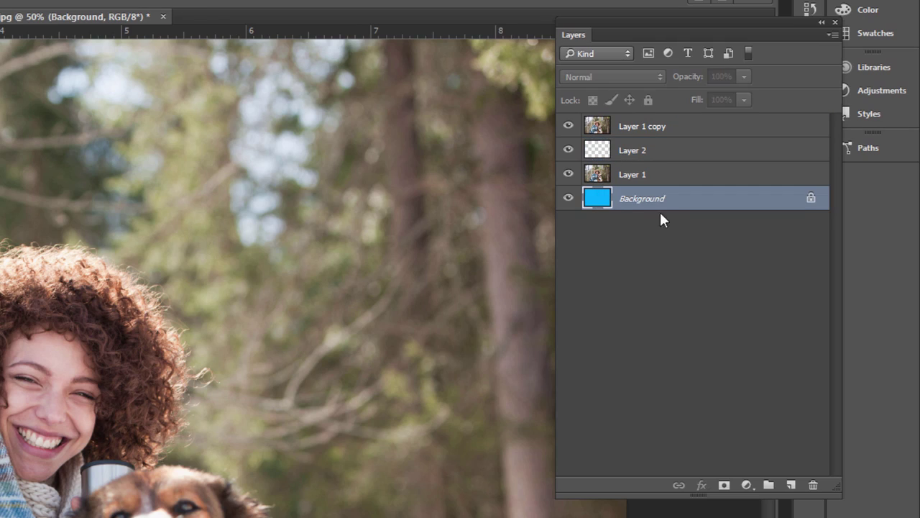
Step: On Layer 2, draw a rectangular marquee from the woman's face down to the photo's bottom edge, enclosing the dog
click(603, 156)
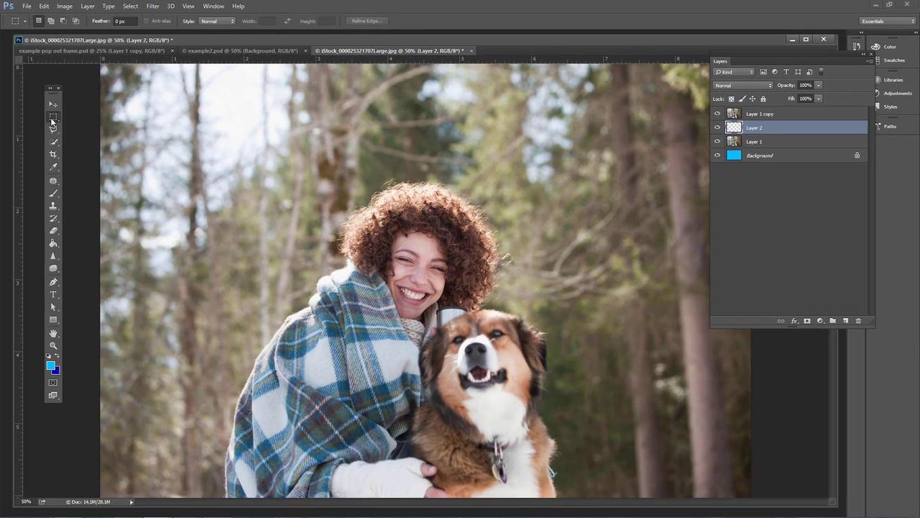
right_click(53, 117)
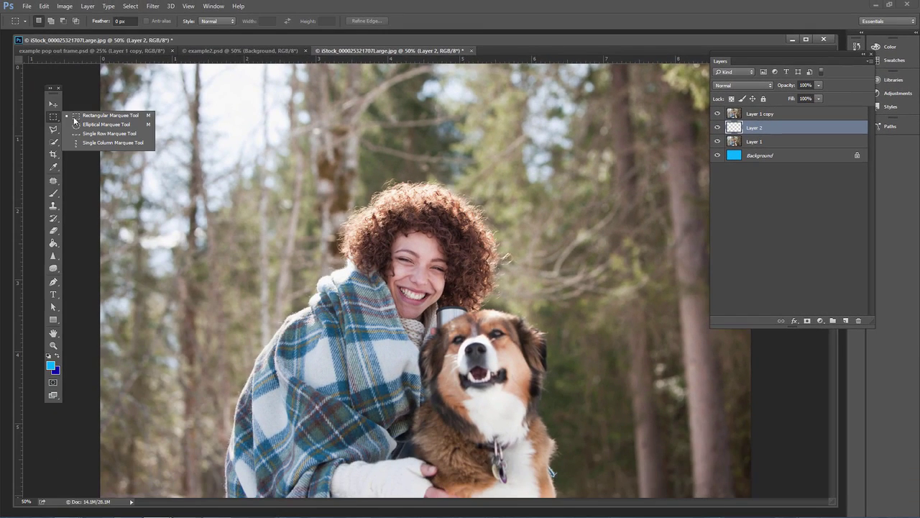
click(76, 115)
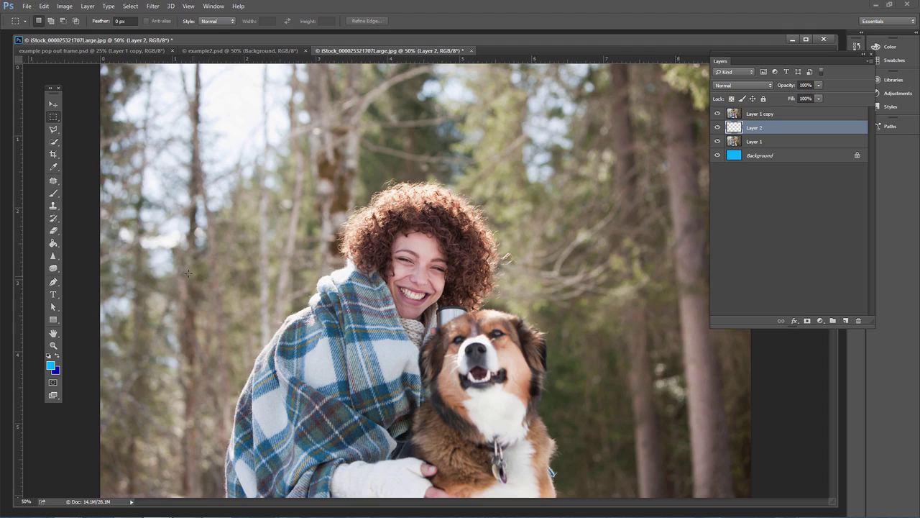
drag(188, 273, 596, 515)
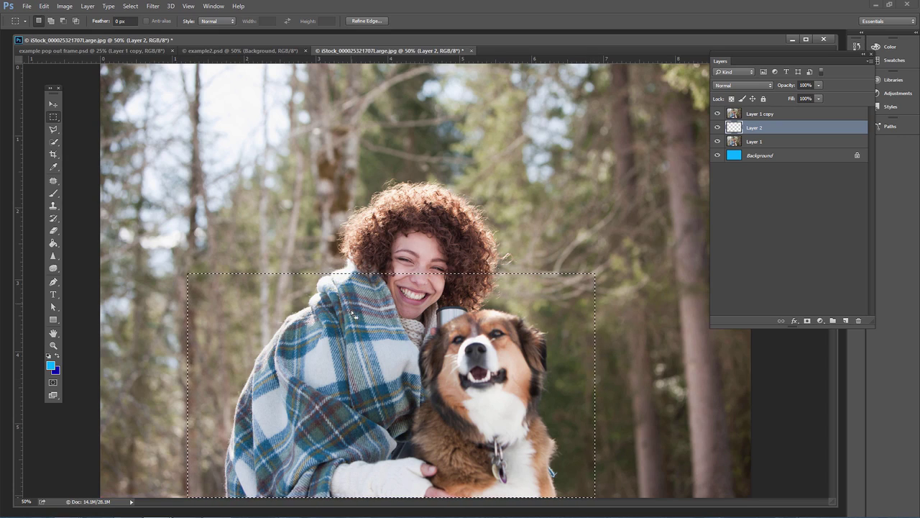
Step: Stroke the selection 30 px wide in white, located inside, and hide Layer 1 copy to reveal the frame
click(44, 6)
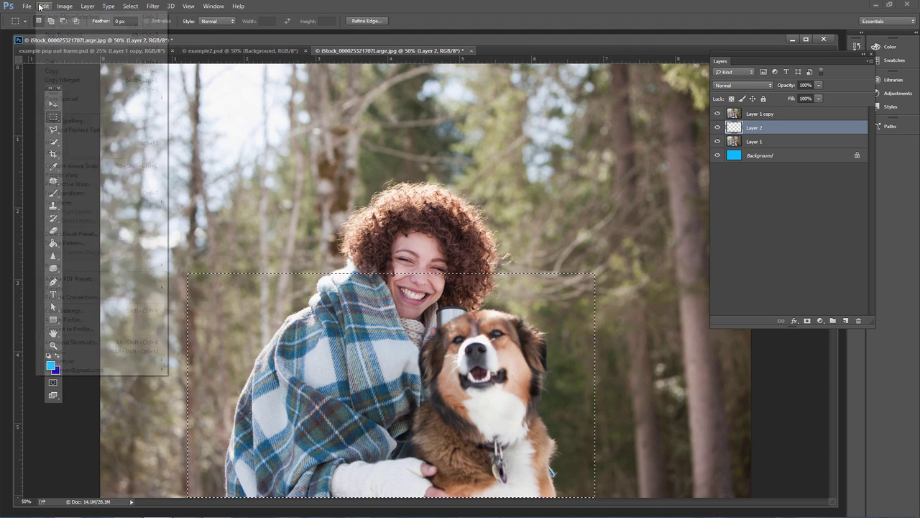
click(69, 151)
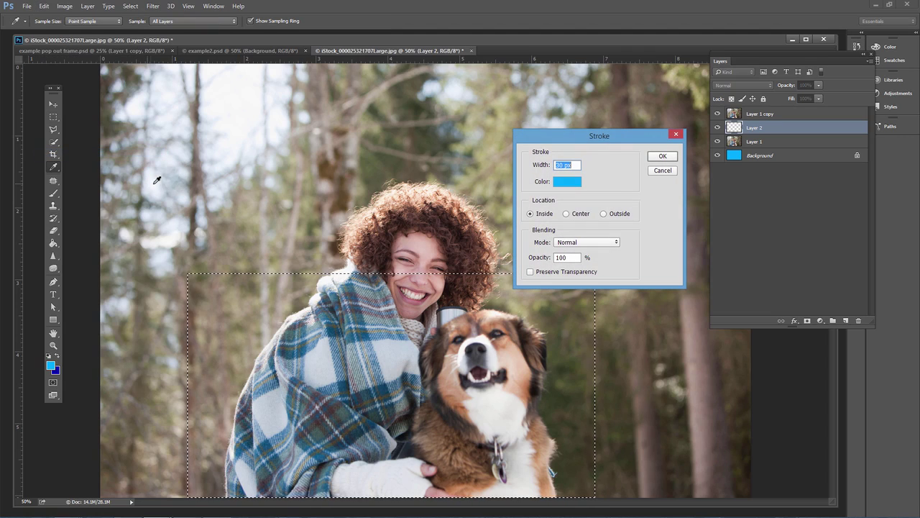
click(562, 186)
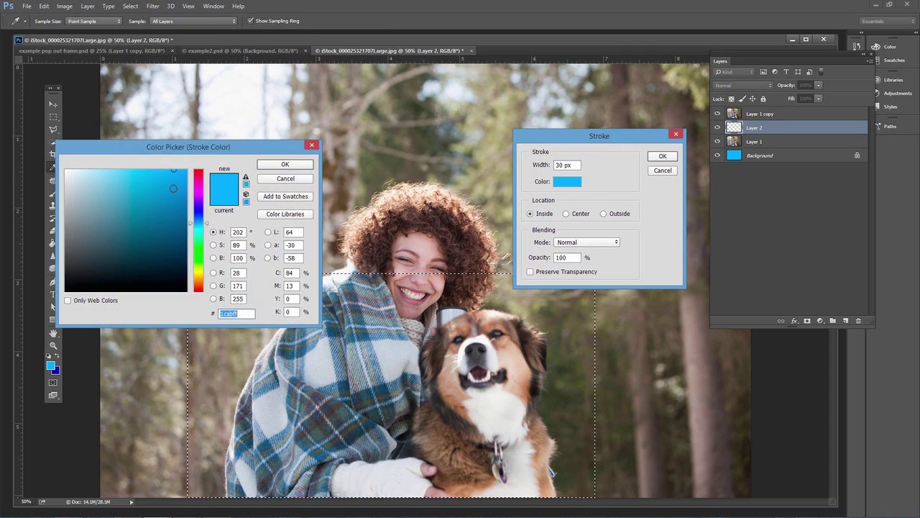
mouse_move(174, 189)
mouse_down()
mouse_move(84, 165)
mouse_move(66, 171)
mouse_up()
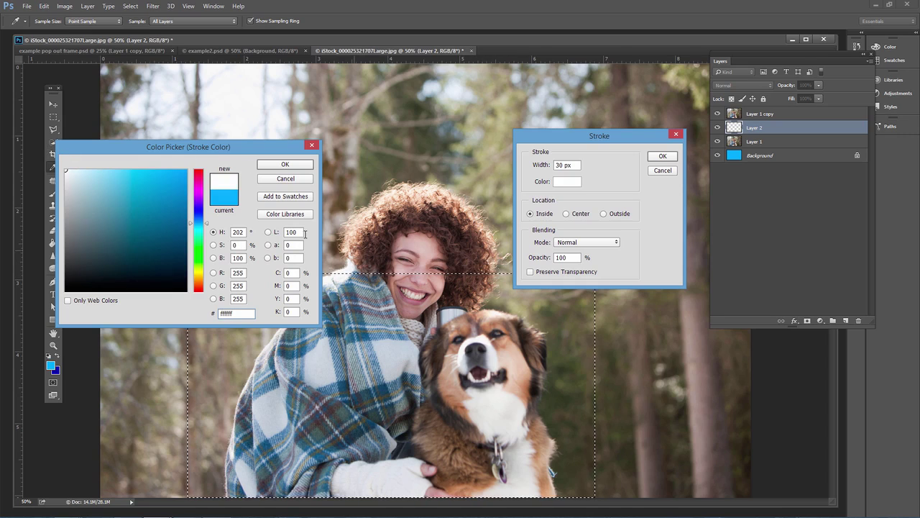
click(284, 164)
click(559, 166)
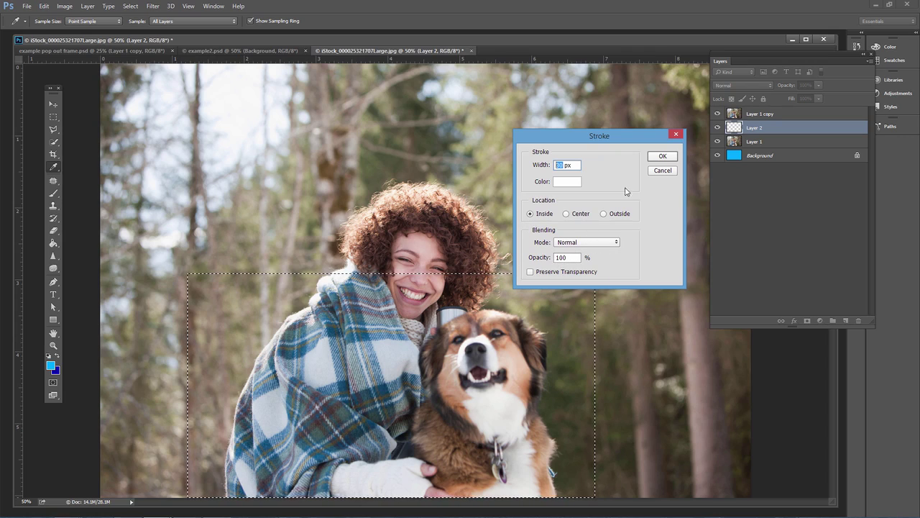
click(663, 157)
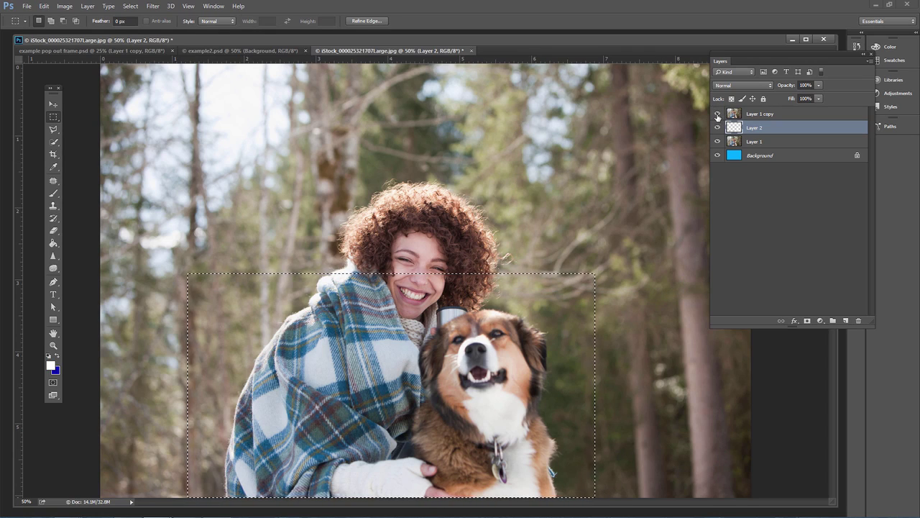
click(717, 116)
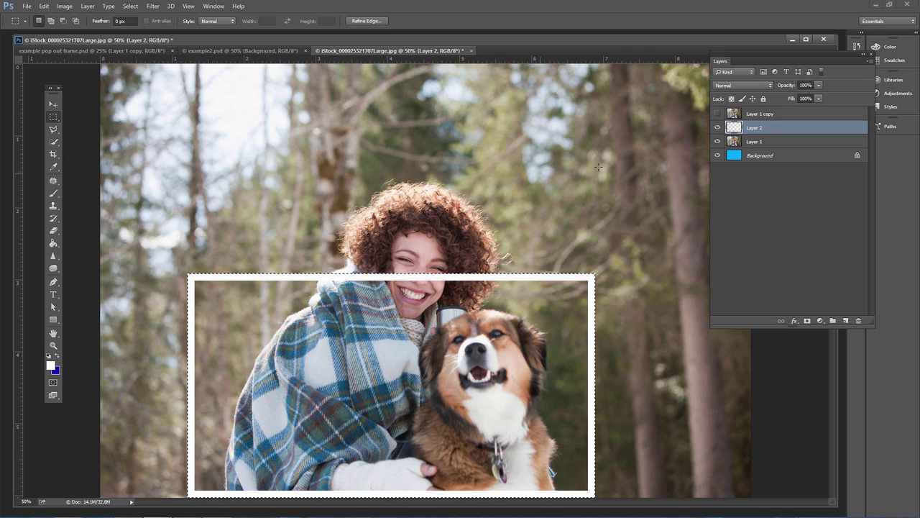
Step: Apply a Perspective transform to the white frame, narrowing its top edge and widening its bottom edge into a trapezoid
click(45, 6)
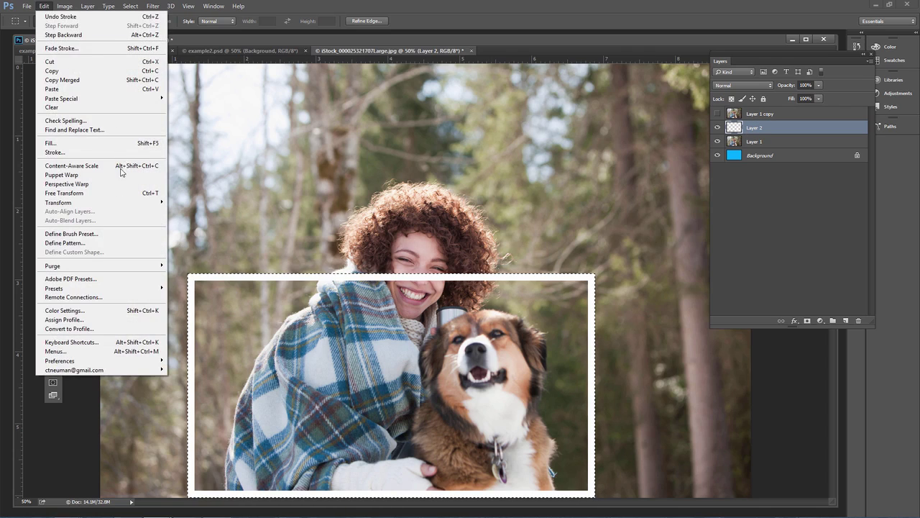
mouse_move(137, 202)
click(193, 253)
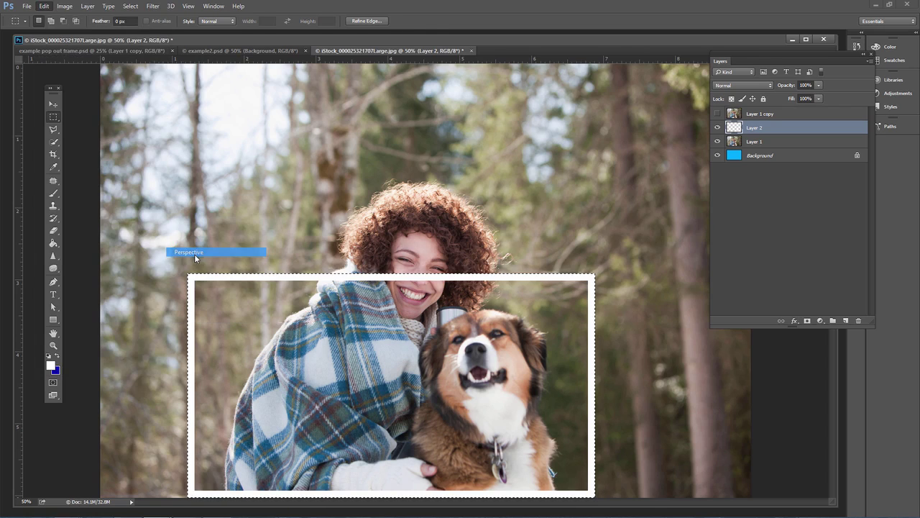
drag(189, 276, 223, 279)
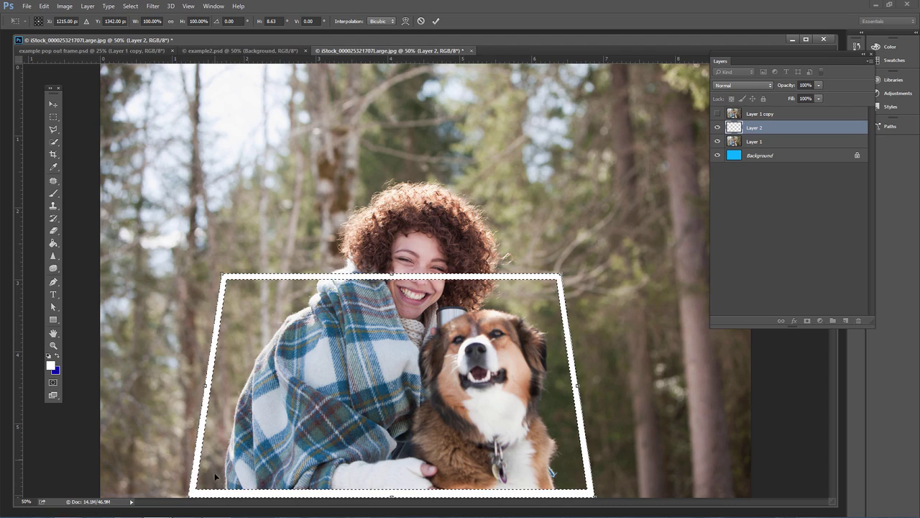
drag(189, 496, 153, 493)
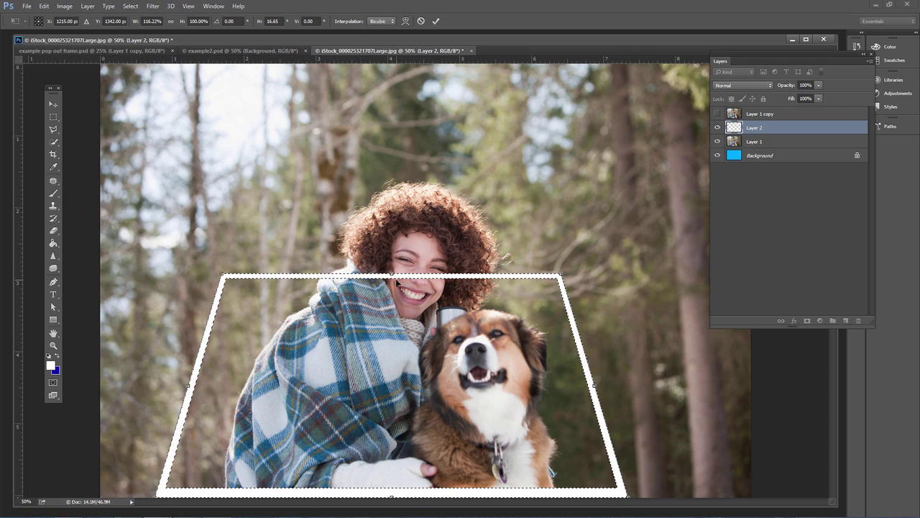
key(Return)
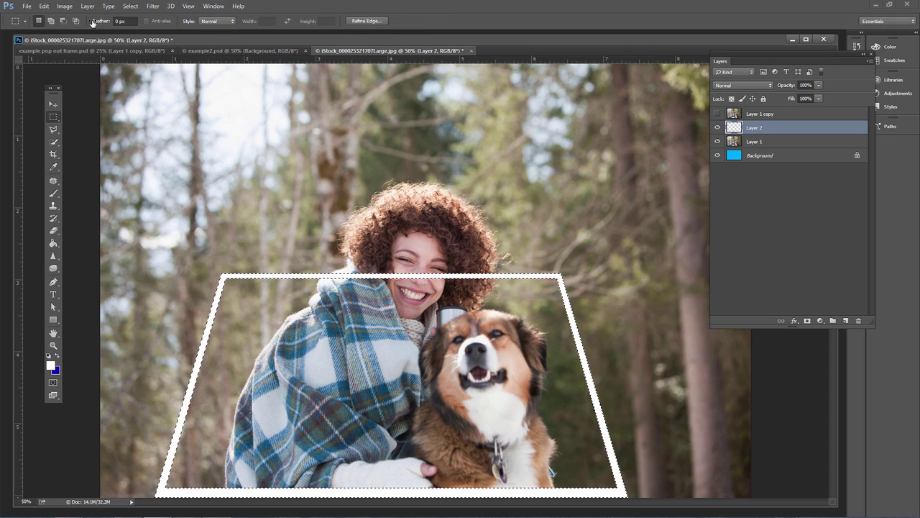
Step: Free-transform the frame to about 70% of its height by lowering its top edge to the dog's eyes
click(44, 6)
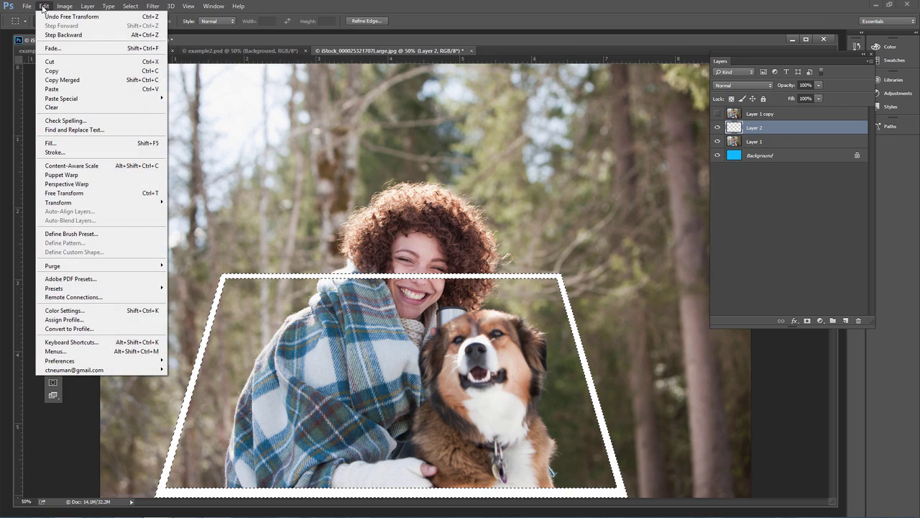
click(64, 192)
drag(396, 272, 395, 282)
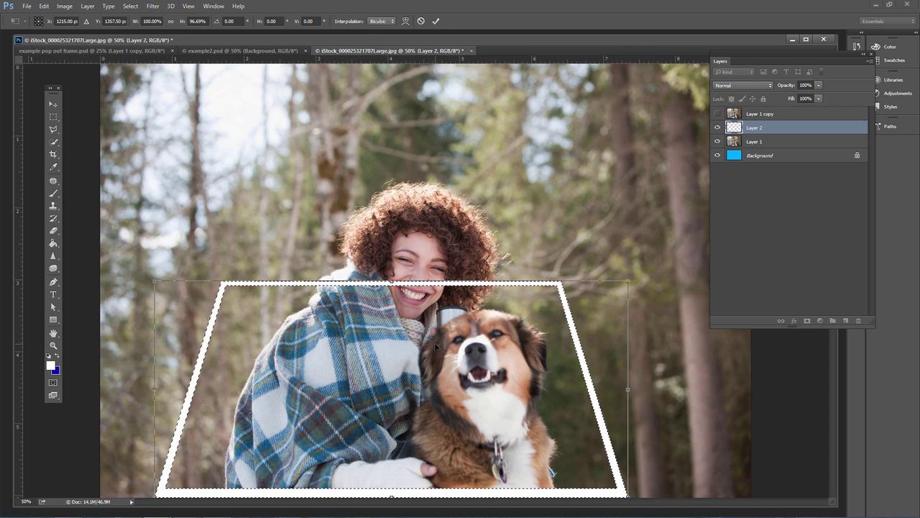
drag(395, 283, 394, 341)
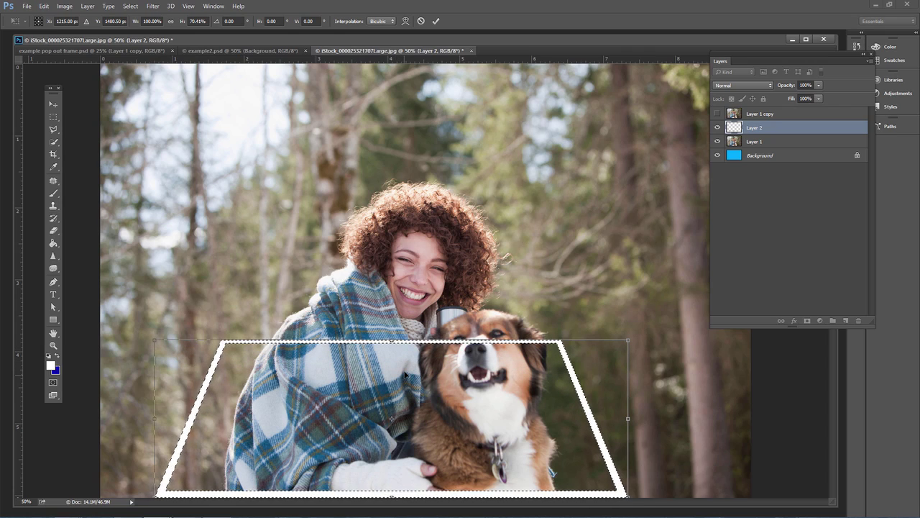
key(Return)
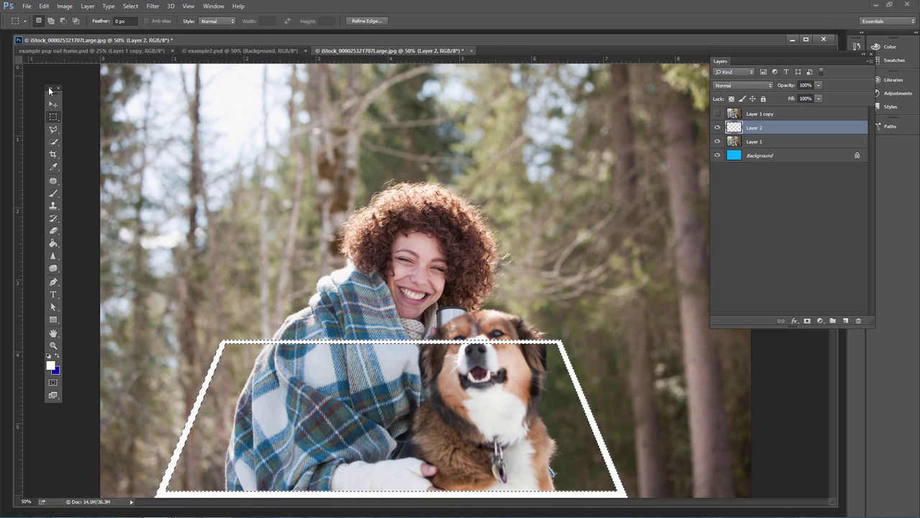
Step: Review the finished pop-out frames in example2.psd and example pop out frame.psd, and return to the iStock photo
click(244, 51)
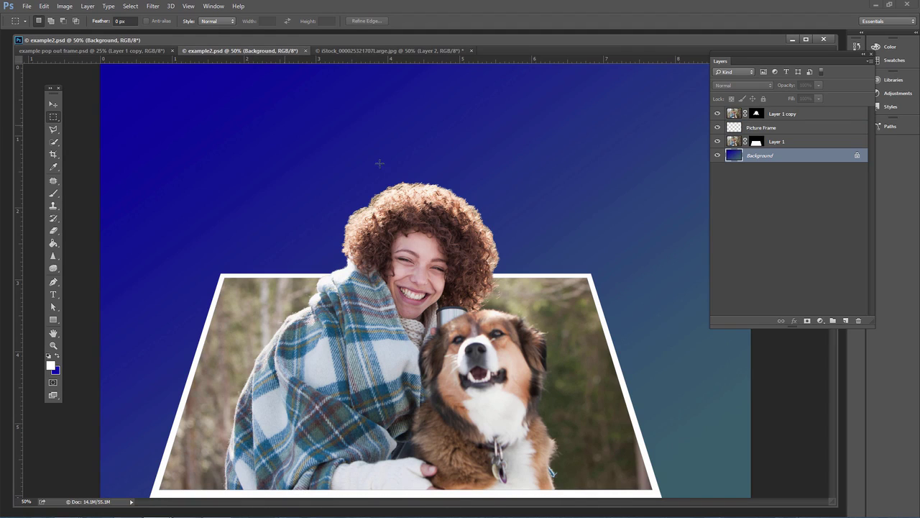
click(100, 51)
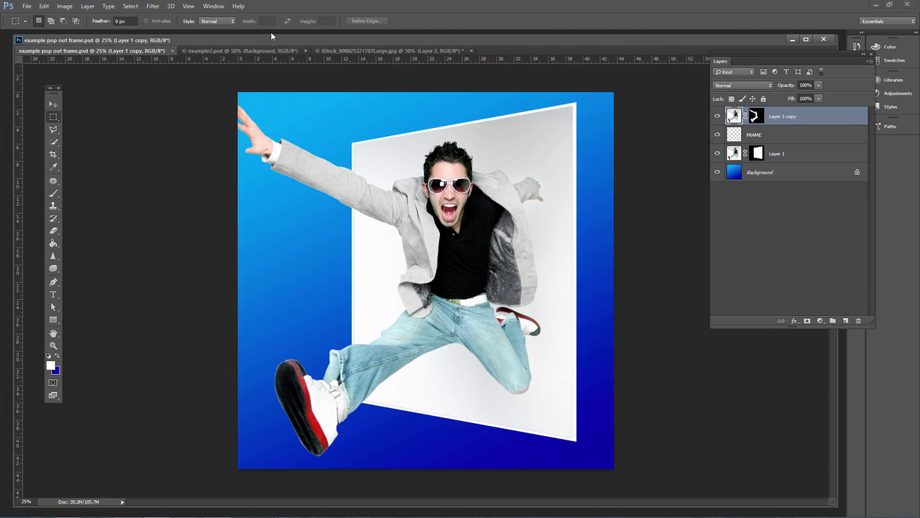
click(356, 51)
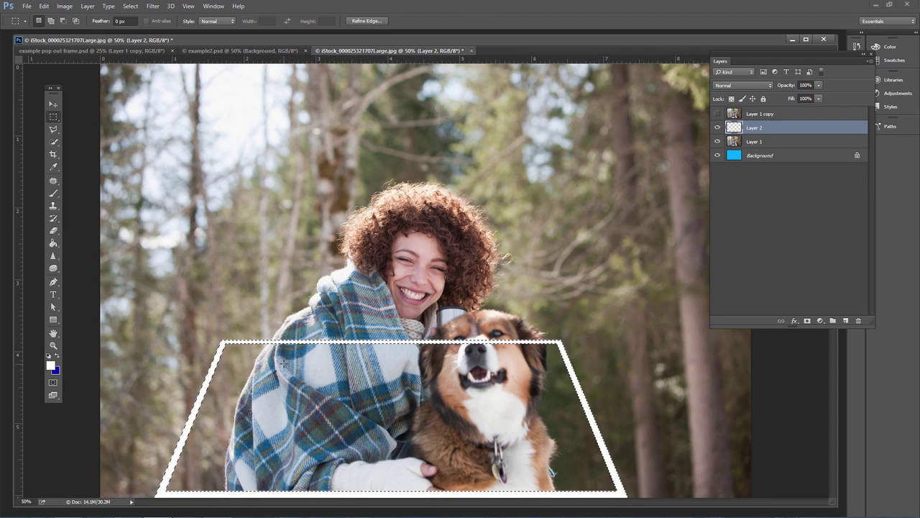
Step: Deselect the frame and load the frame layer's pixels as a selection again
key(ctrl+d)
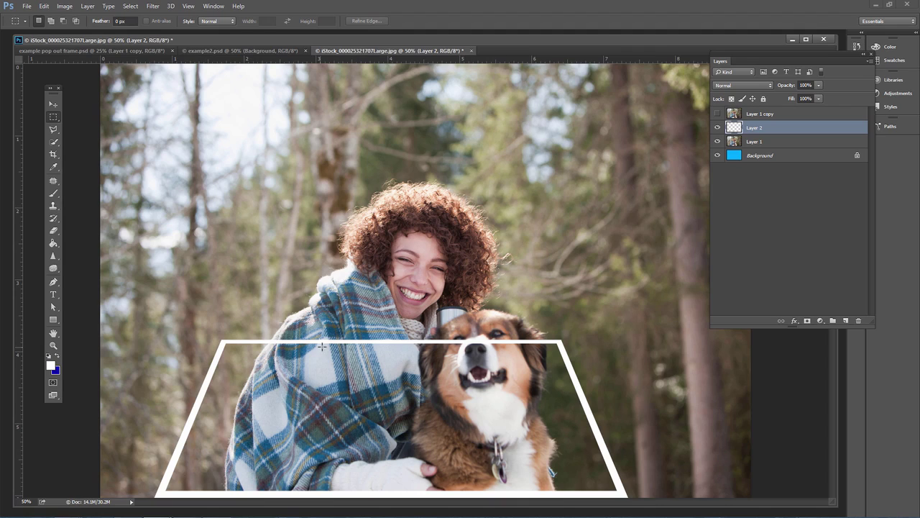
ctrl+click(734, 128)
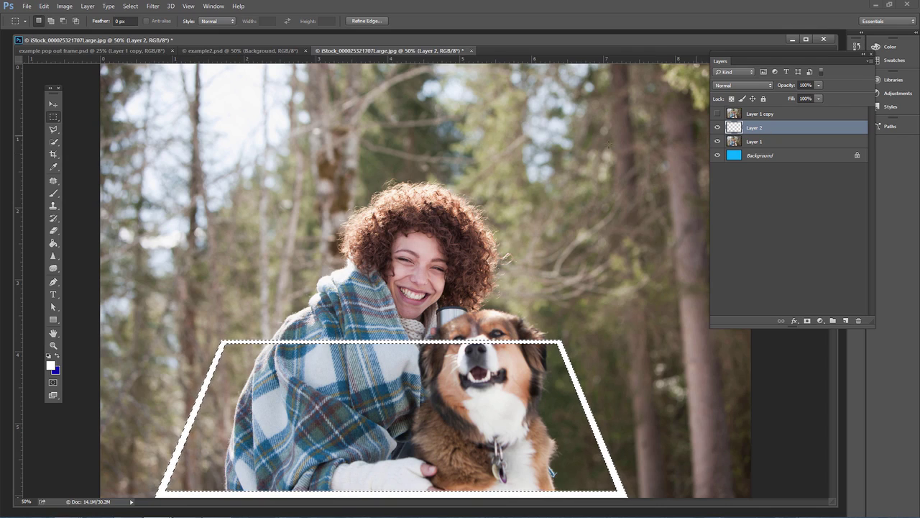
Step: Rename the white frame's layer as "picture frame"
double_click(754, 127)
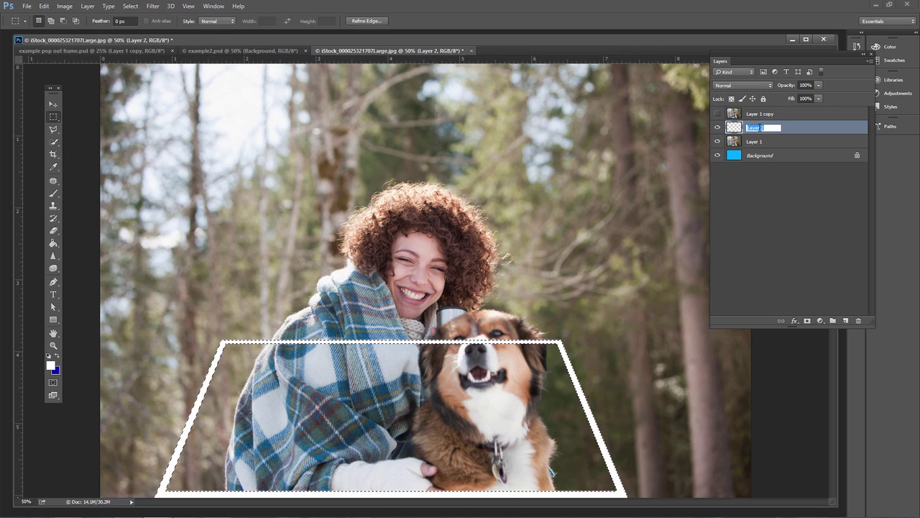
text(picture frame)
key(Return)
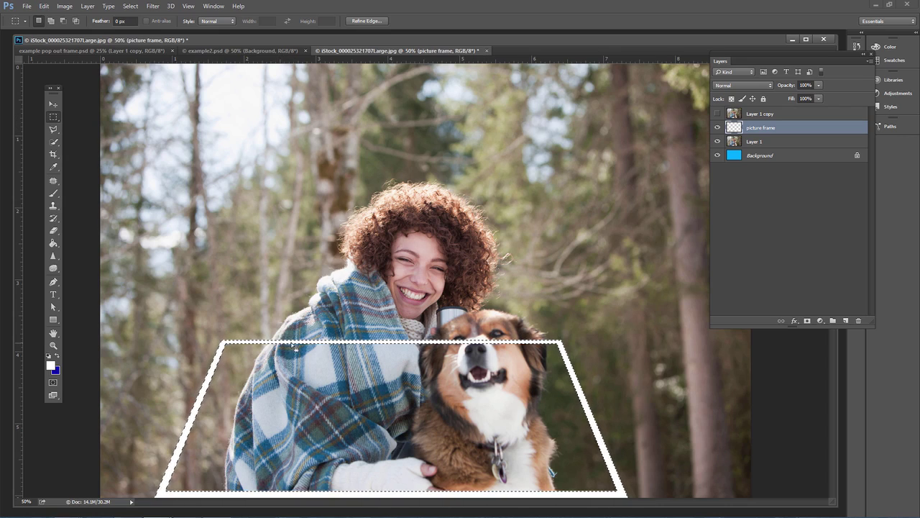
Step: Invert the selection and fill the area outside the frame in Quick Mask, leaving only the frame's interior selected
click(130, 5)
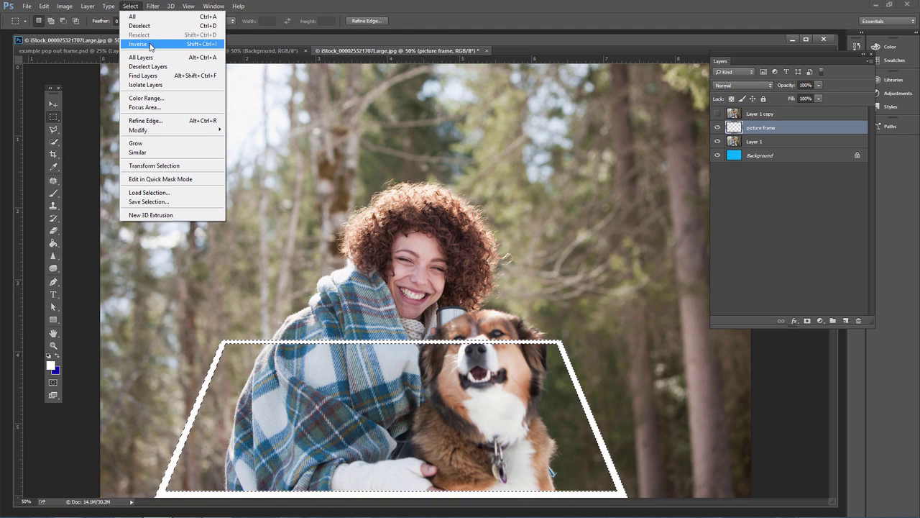
click(203, 45)
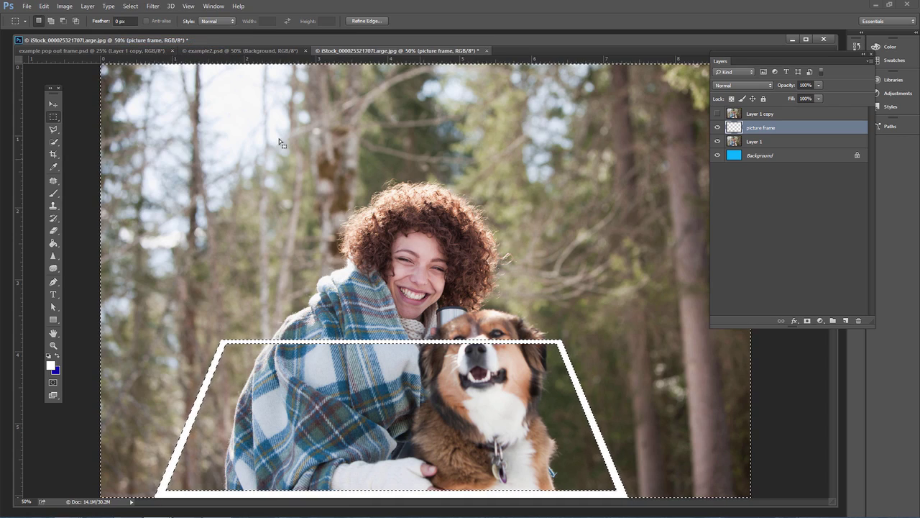
key(q)
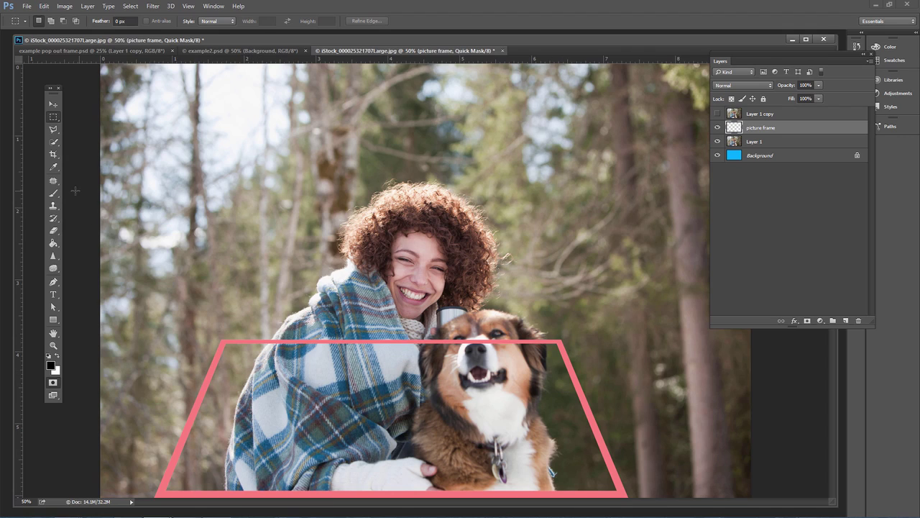
right_click(50, 242)
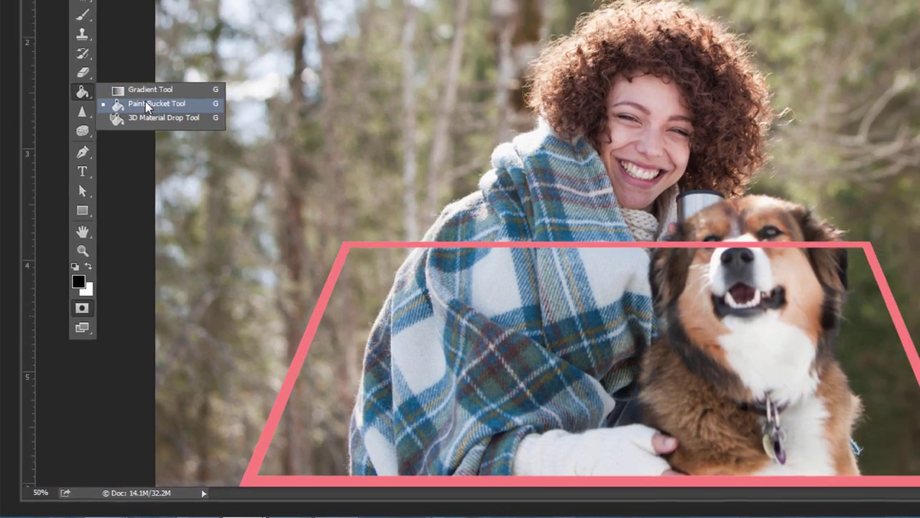
click(164, 81)
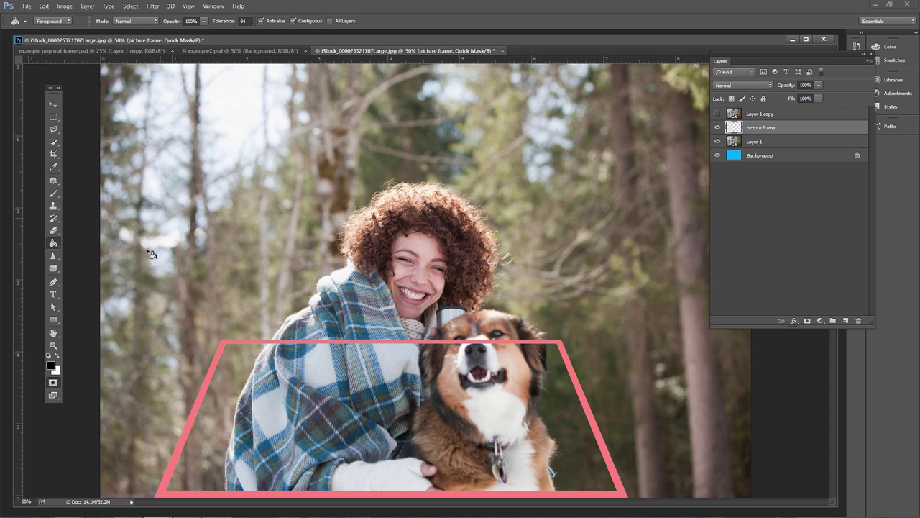
click(171, 259)
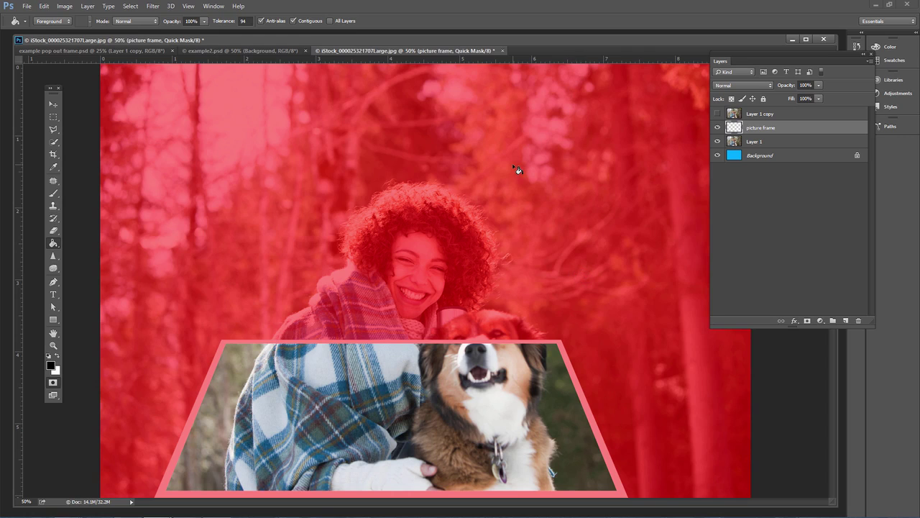
key(q)
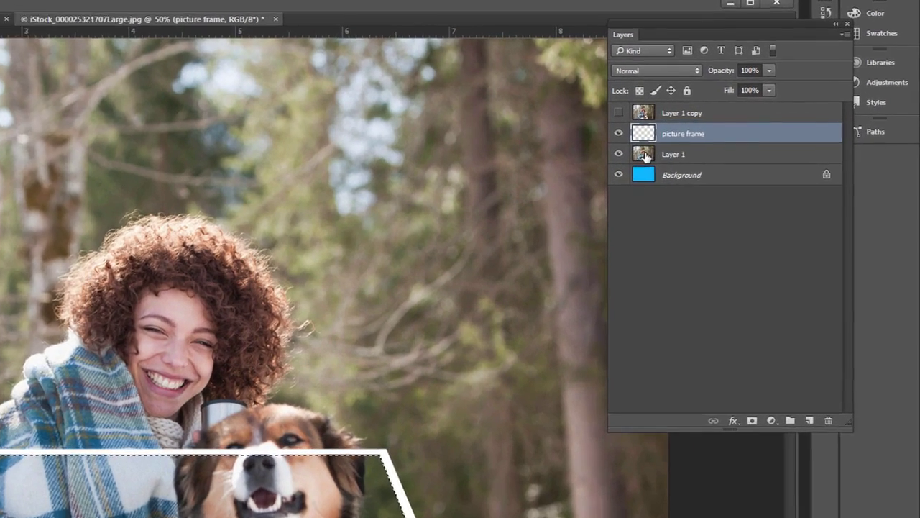
Step: Add a layer mask to Layer 1 from the selection of the frame's interior
click(646, 157)
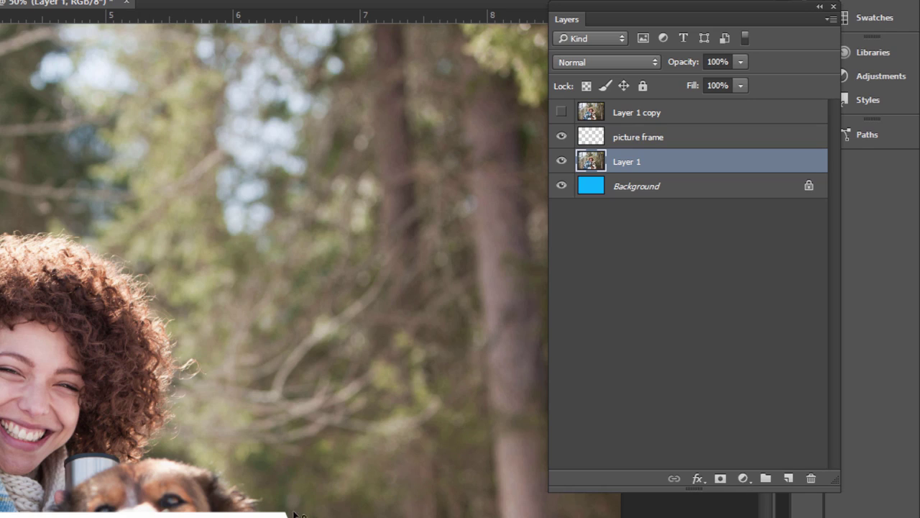
click(721, 478)
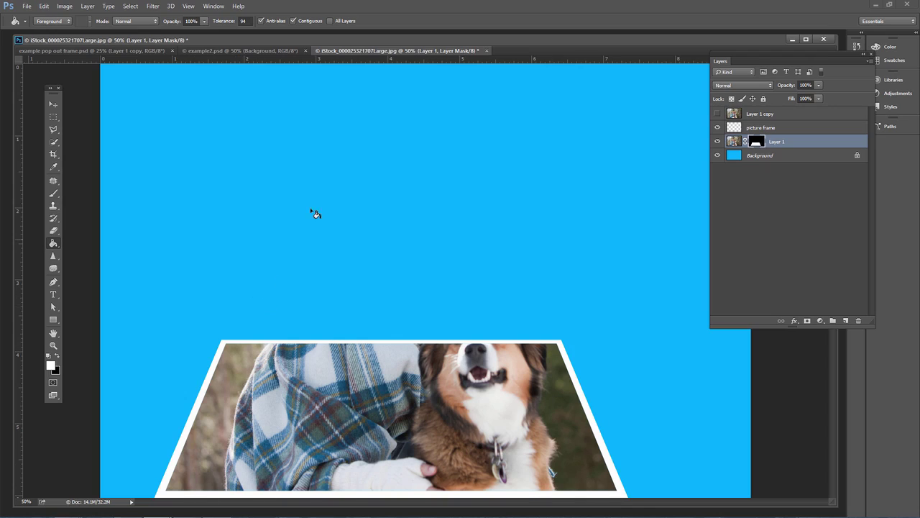
Step: Try brushing white on Layer 1's mask above the frame to reveal the woman and dog, and undo the painting
click(53, 194)
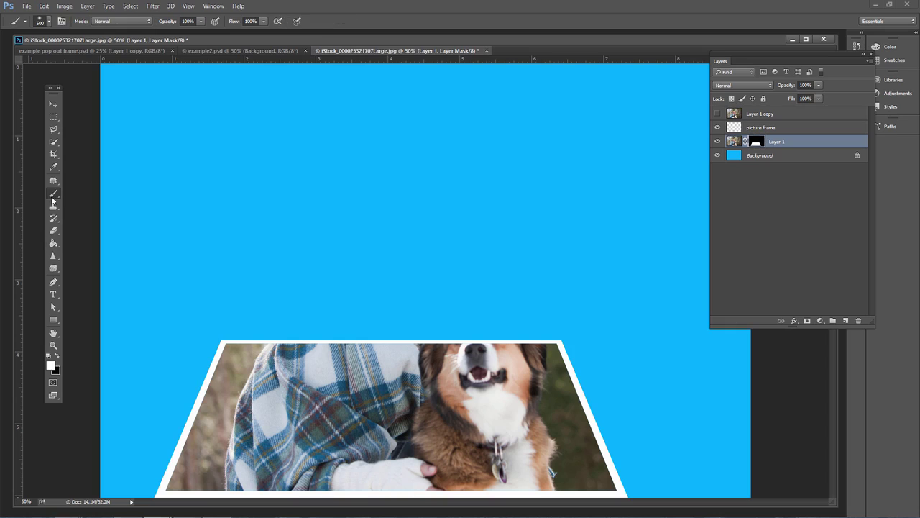
click(57, 356)
click(56, 356)
mouse_move(328, 323)
mouse_down()
mouse_move(369, 185)
mouse_move(465, 205)
mouse_move(487, 355)
mouse_move(493, 333)
mouse_up()
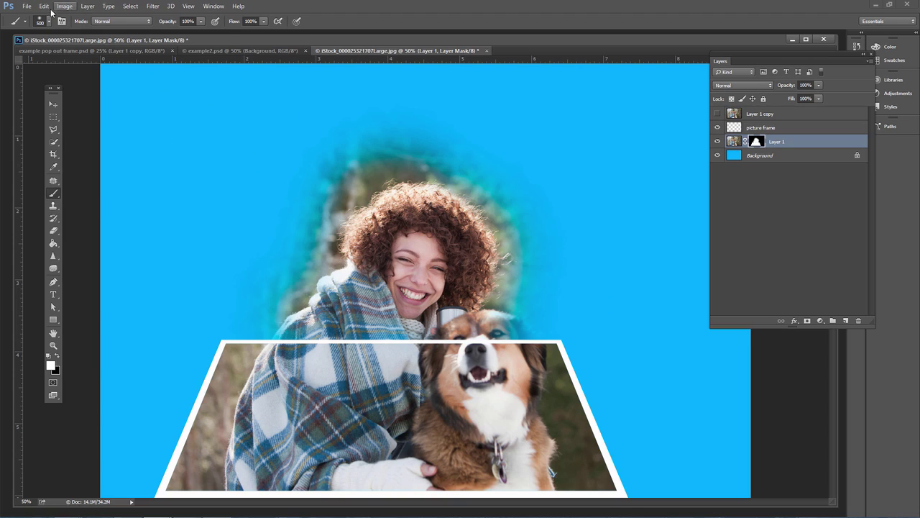
click(44, 6)
click(45, 16)
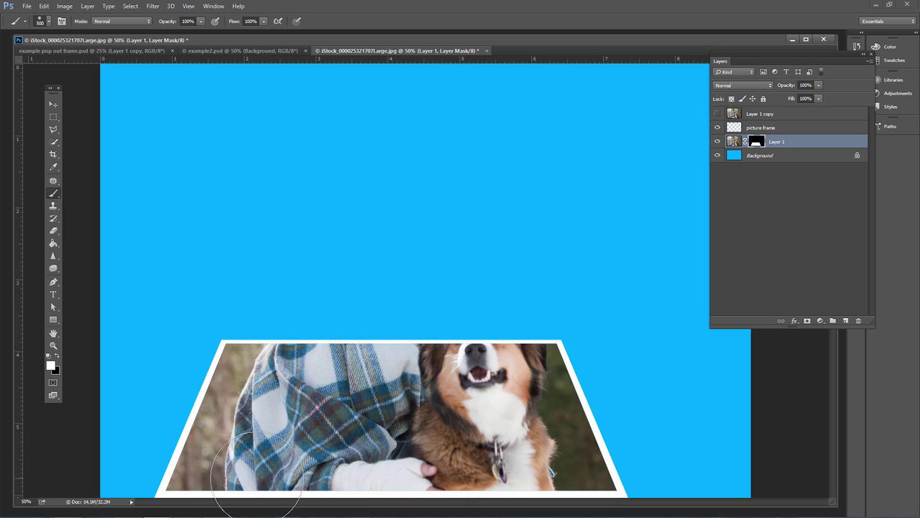
key(z)
click(56, 356)
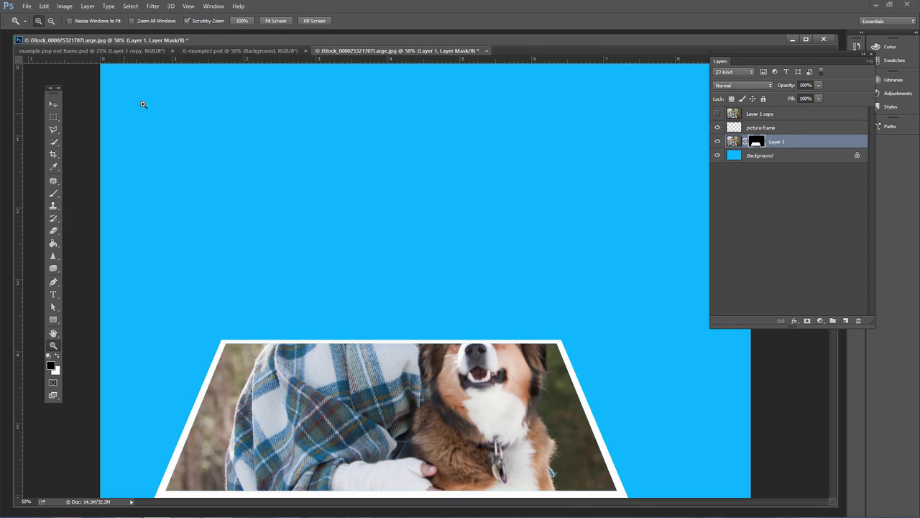
click(55, 118)
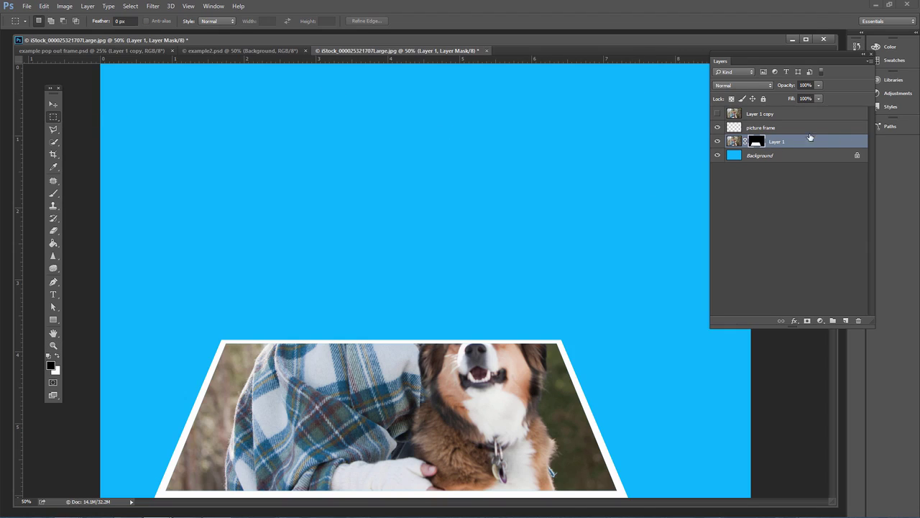
Step: Select Layer 1 copy and make it visible
click(748, 128)
click(757, 117)
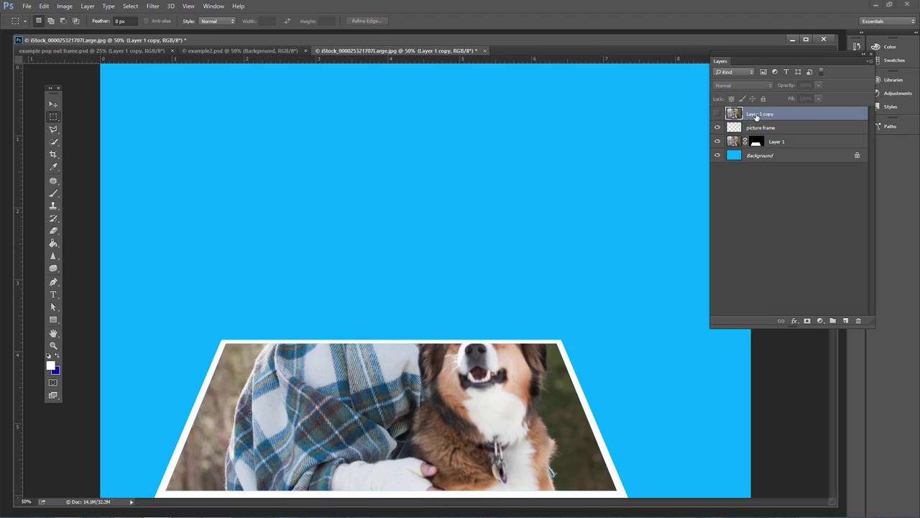
click(718, 115)
click(717, 115)
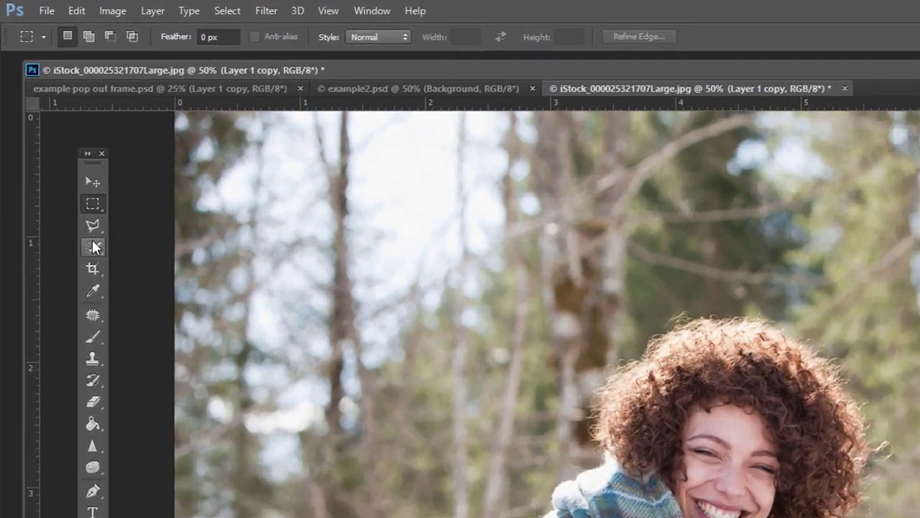
Step: Select the woman and the dog on Layer 1 copy with the Quick Selection tool
click(53, 142)
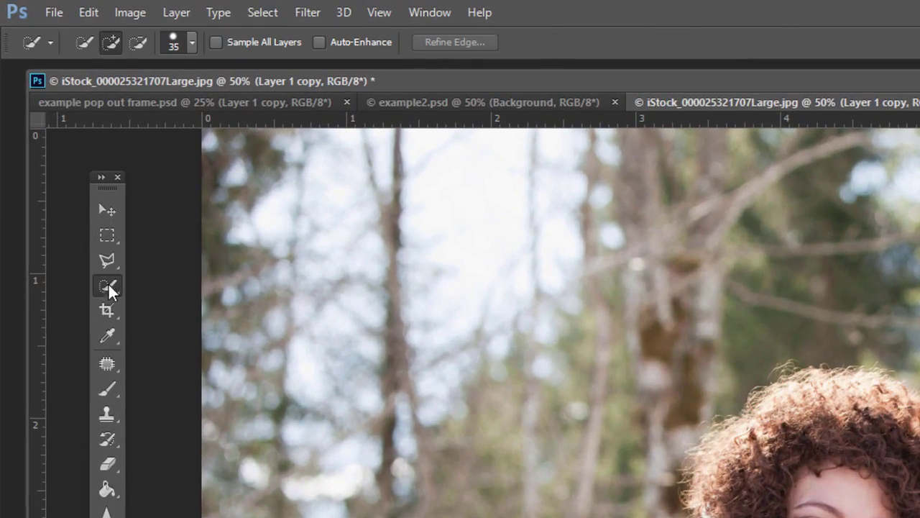
right_click(105, 287)
click(185, 281)
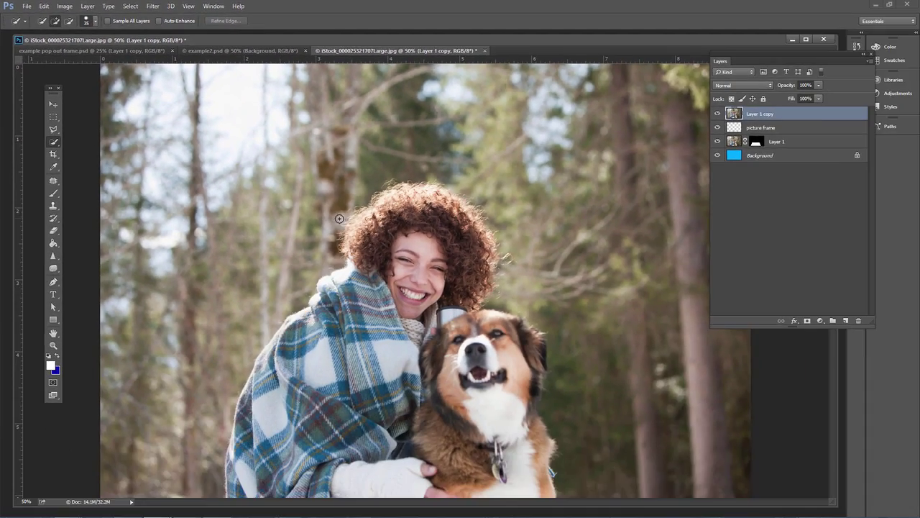
mouse_move(339, 217)
mouse_down()
mouse_move(415, 195)
mouse_move(474, 220)
mouse_move(463, 210)
mouse_move(436, 267)
mouse_move(362, 296)
mouse_move(342, 279)
mouse_move(283, 338)
mouse_move(369, 304)
mouse_move(326, 351)
mouse_move(445, 335)
mouse_move(463, 321)
mouse_move(515, 325)
mouse_move(538, 343)
mouse_move(532, 331)
mouse_move(521, 354)
mouse_move(463, 333)
mouse_move(431, 350)
mouse_move(487, 350)
mouse_move(463, 353)
mouse_move(485, 369)
mouse_up()
drag(516, 399, 498, 433)
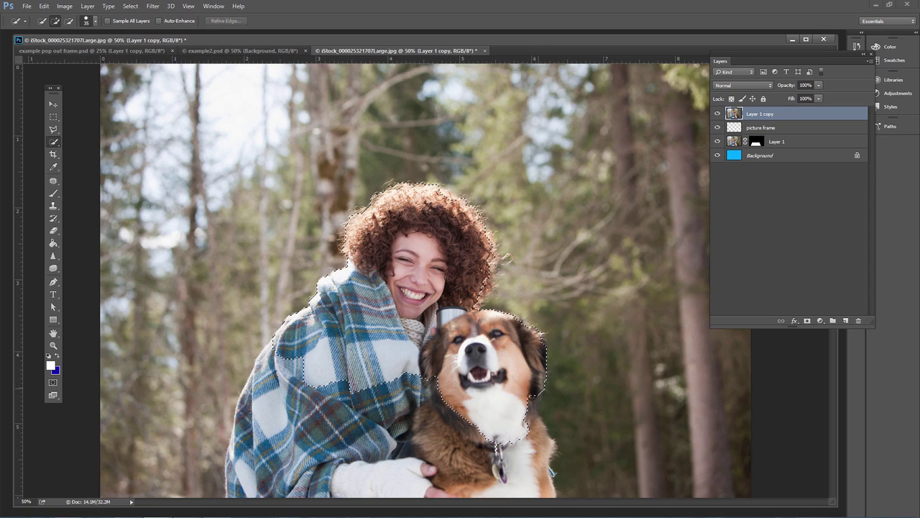
mouse_move(430, 396)
mouse_down()
mouse_move(403, 381)
mouse_move(283, 404)
mouse_move(268, 428)
mouse_move(248, 406)
mouse_move(241, 431)
mouse_up()
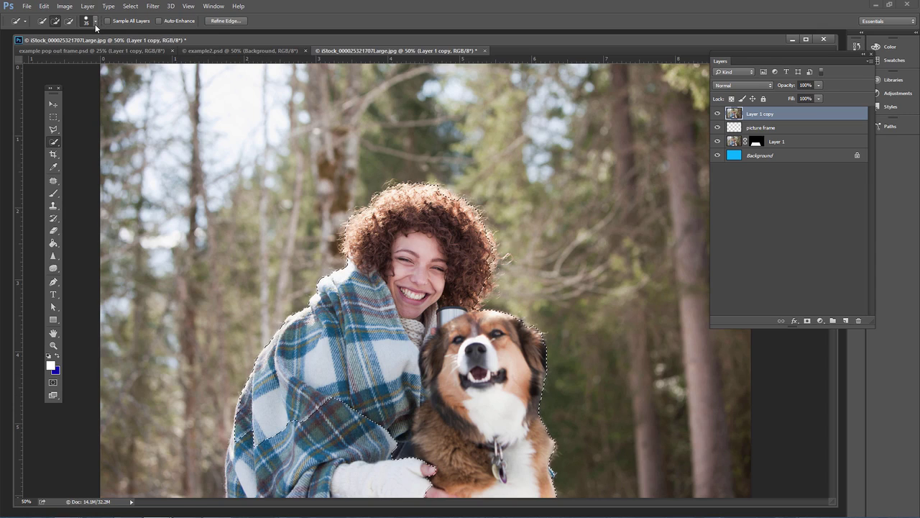
Step: Add the missed interior areas and outer edge of the plaid blanket to the selection
click(93, 22)
click(95, 22)
key(alt)
key(alt)
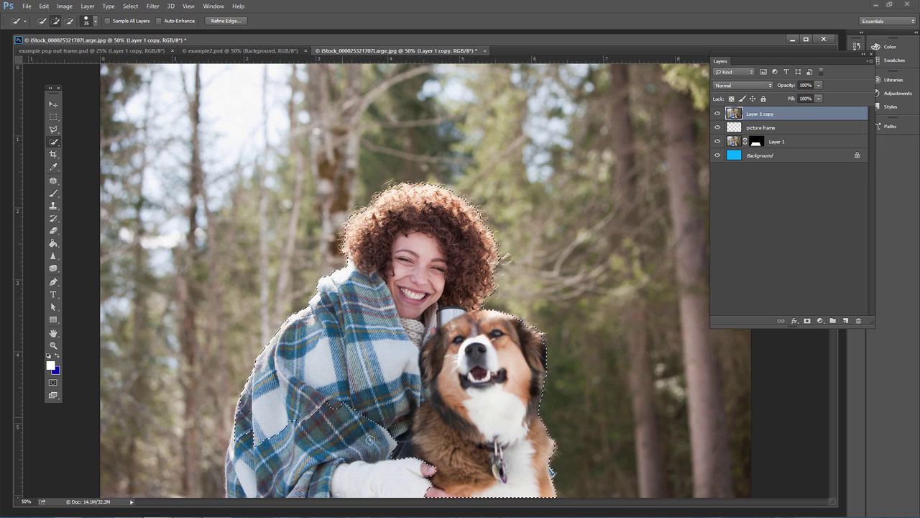
mouse_move(369, 440)
mouse_down()
mouse_move(325, 439)
mouse_move(318, 421)
mouse_move(316, 453)
mouse_move(390, 473)
mouse_move(447, 472)
mouse_up()
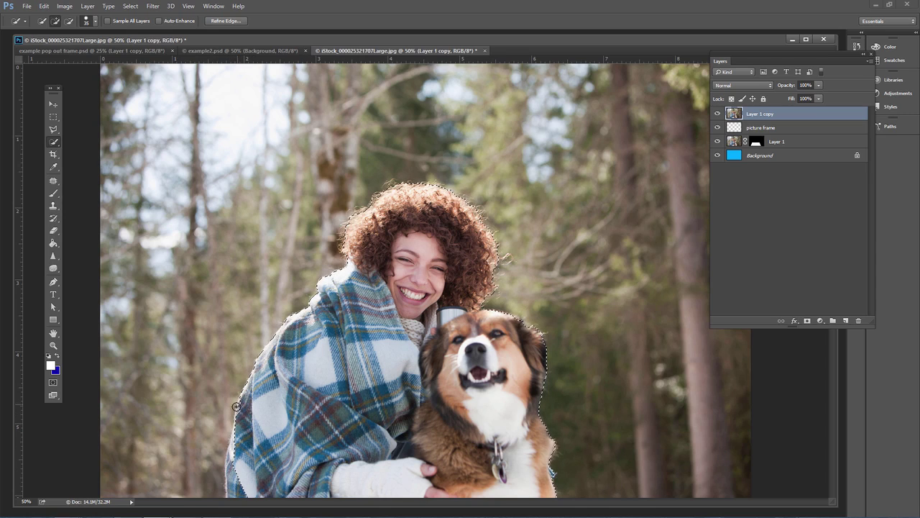
drag(239, 413, 240, 435)
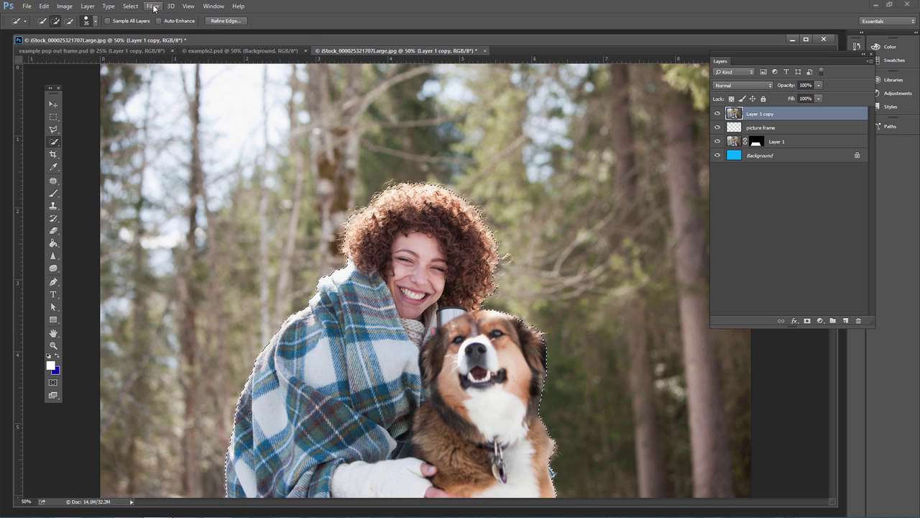
Step: Set up Refine Edge for the selection with Smart Radius, a 2.6 px radius and the Refine Radius tool
click(131, 6)
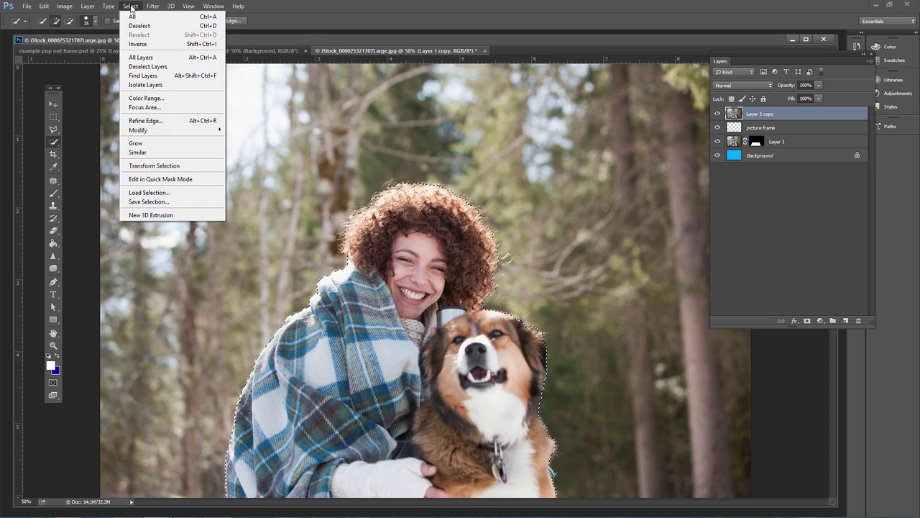
click(155, 120)
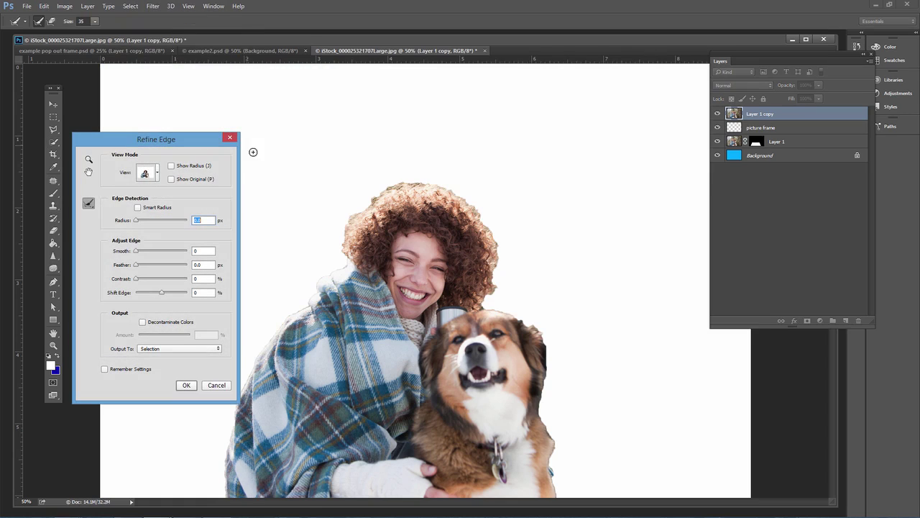
click(137, 207)
click(89, 205)
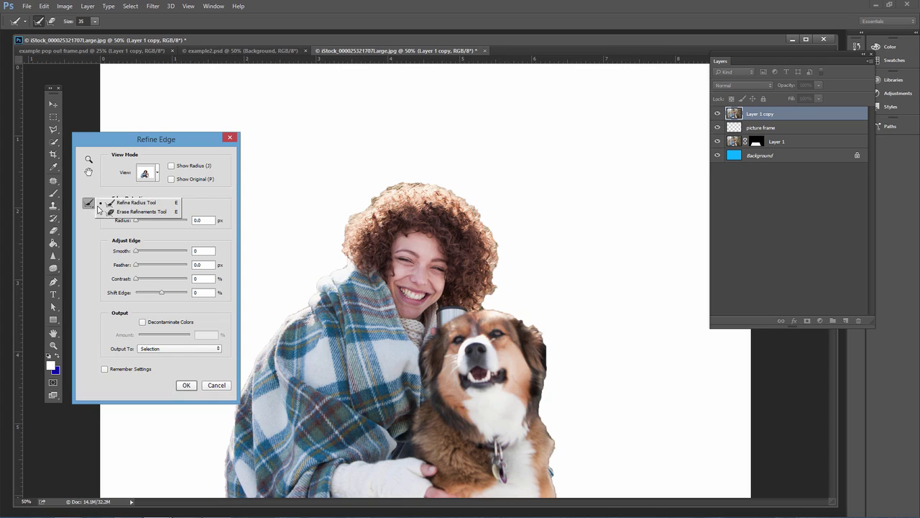
click(135, 202)
drag(138, 222, 144, 224)
drag(145, 224, 146, 223)
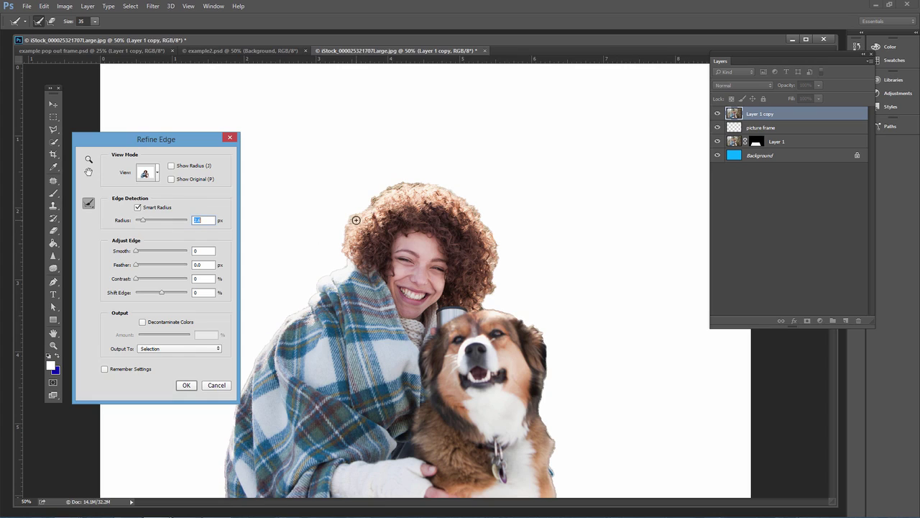
Step: Brush the Refine Radius tool around the edge of the woman's curly hair and apply the refinement as a selection
key(alt)
alt+click(349, 218)
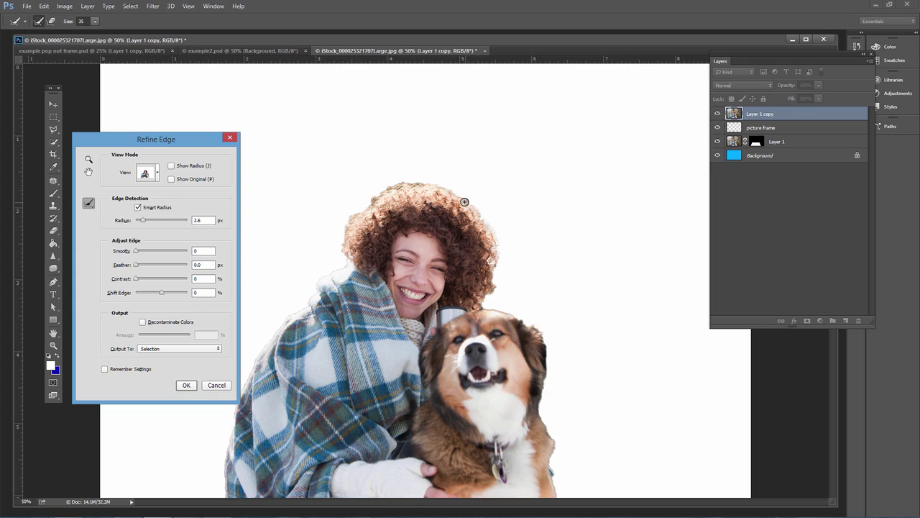
mouse_move(440, 191)
mouse_down()
mouse_move(396, 186)
mouse_move(353, 216)
mouse_move(348, 254)
mouse_up()
mouse_move(503, 274)
mouse_down()
mouse_move(496, 277)
mouse_move(492, 251)
mouse_move(493, 283)
mouse_move(483, 293)
mouse_up()
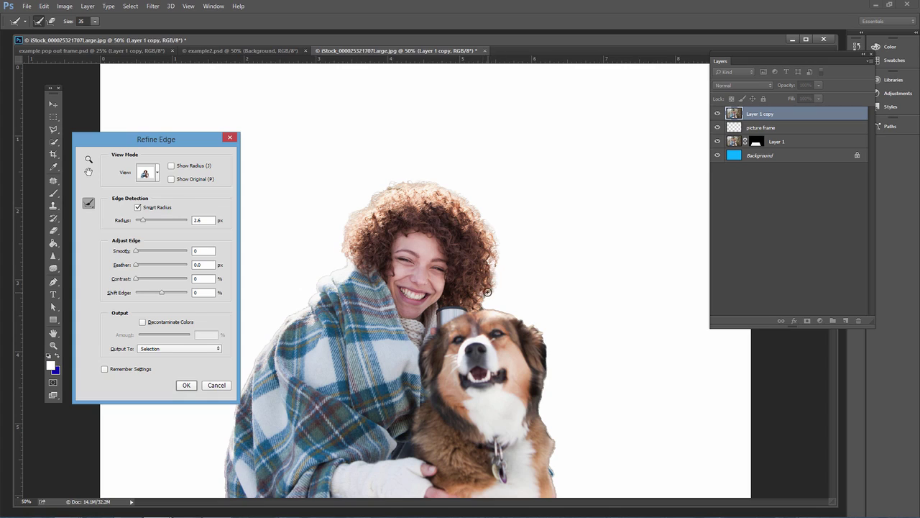
mouse_move(487, 283)
mouse_down()
mouse_move(489, 239)
mouse_move(476, 224)
mouse_move(478, 262)
mouse_move(480, 240)
mouse_move(458, 199)
mouse_move(429, 187)
mouse_move(388, 200)
mouse_up()
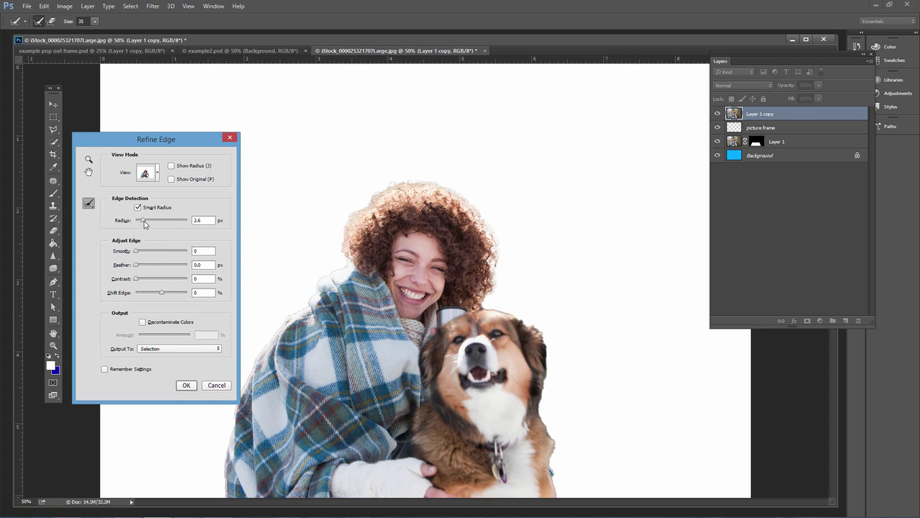
mouse_move(144, 223)
mouse_down()
mouse_move(159, 223)
mouse_move(146, 223)
mouse_up()
click(186, 385)
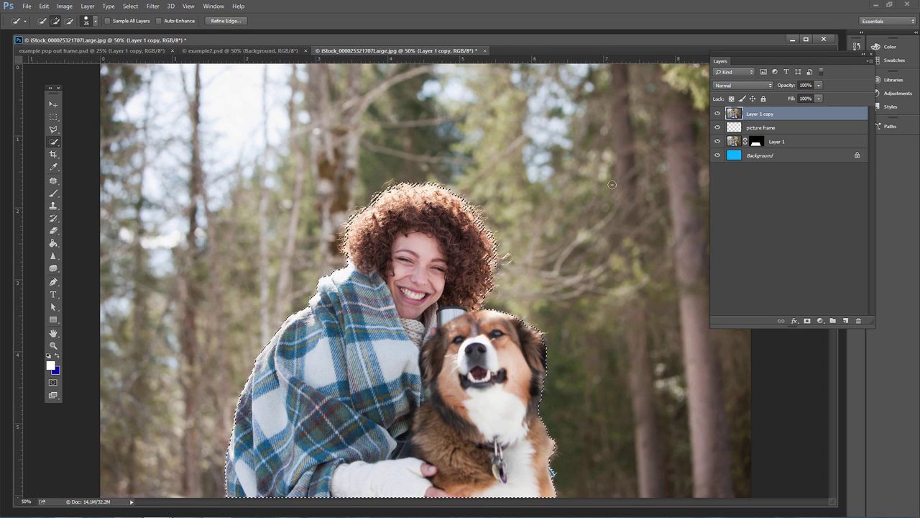
Step: Add a layer mask to Layer 1 copy from the refined selection, and activate the Brush tool
click(808, 321)
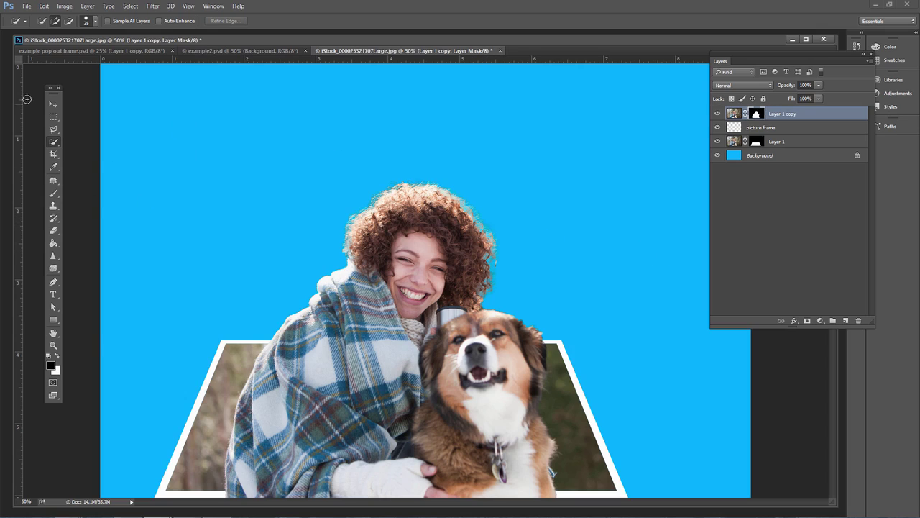
click(53, 193)
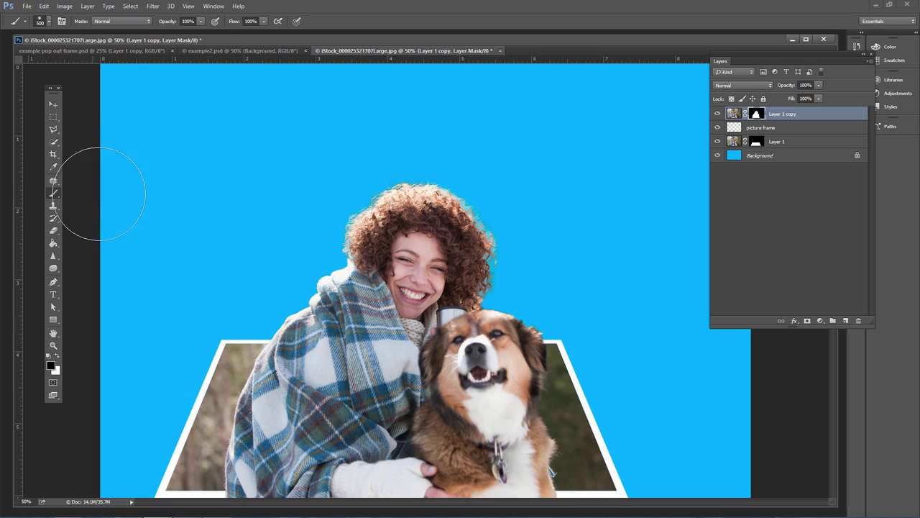
Step: Paint on Layer 1 copy's mask with a 45 px black brush to clean the outer edge of the woman's hair
key(bracketleft)
key(bracketleft)
key(bracketleft)
key(bracketleft)
key(bracketleft)
key(bracketleft)
key(bracketleft)
key(bracketleft)
key(bracketleft)
key(bracketleft)
key(bracketleft)
key(bracketleft)
key(bracketleft)
key(bracketleft)
mouse_move(479, 228)
mouse_down()
mouse_move(489, 226)
mouse_move(432, 180)
mouse_move(367, 185)
mouse_move(359, 198)
mouse_up()
drag(340, 244, 346, 256)
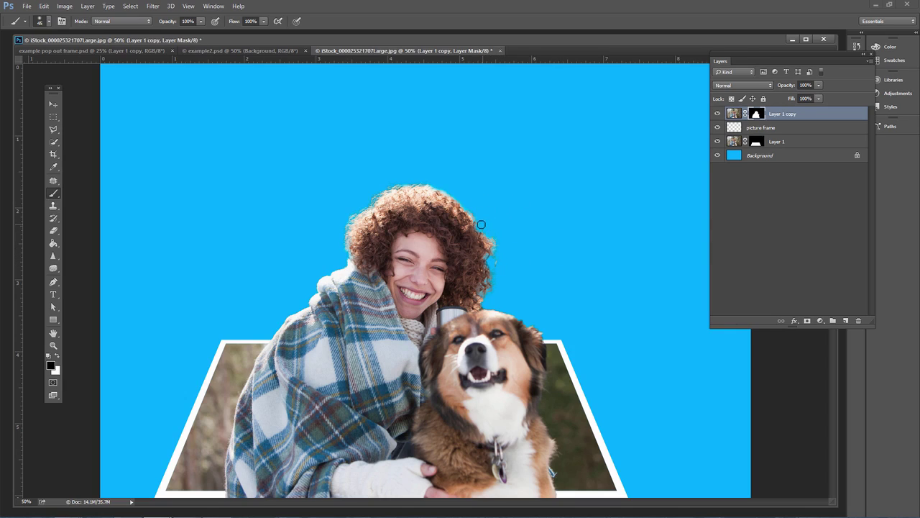
click(57, 356)
key(ctrl+minus)
key(ctrl+minus)
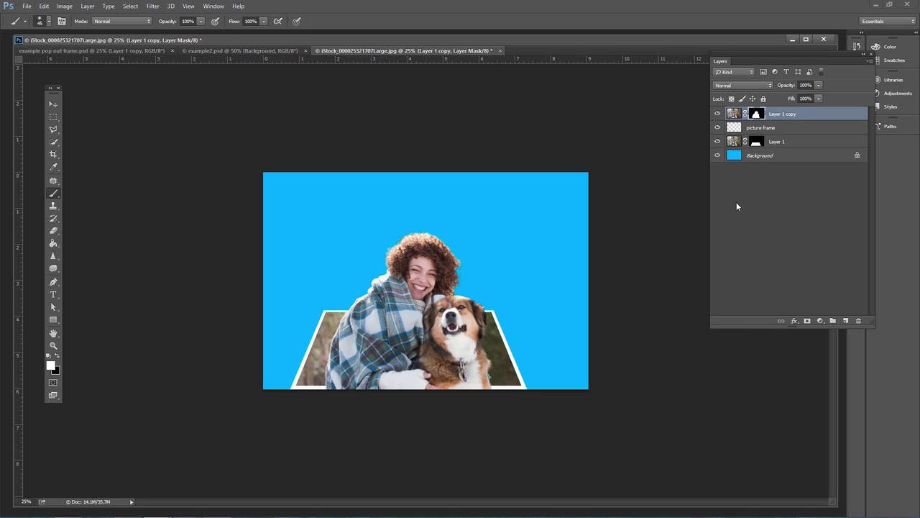
Step: Fill a rectangular strip about 5.72 × 0.39 in with black on Layer 1 copy's mask to uncover the frame's bottom edge, and deselect
click(281, 51)
click(378, 51)
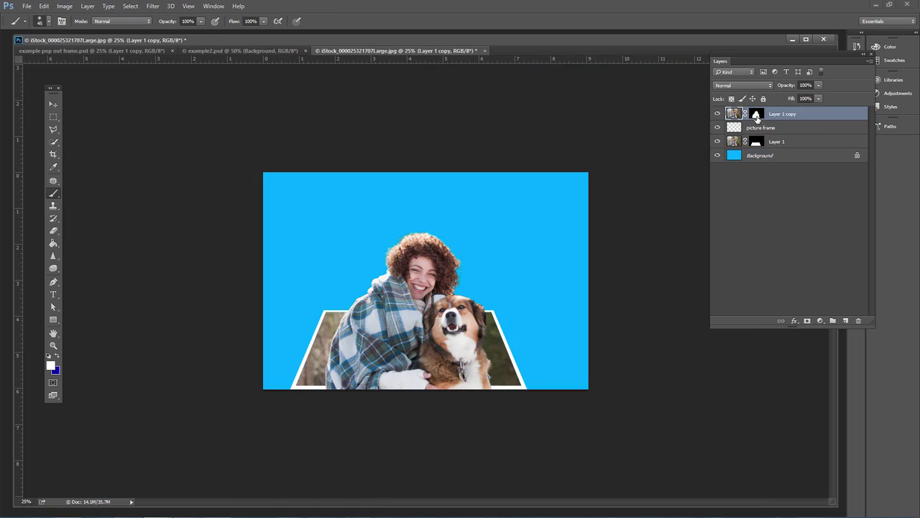
click(53, 116)
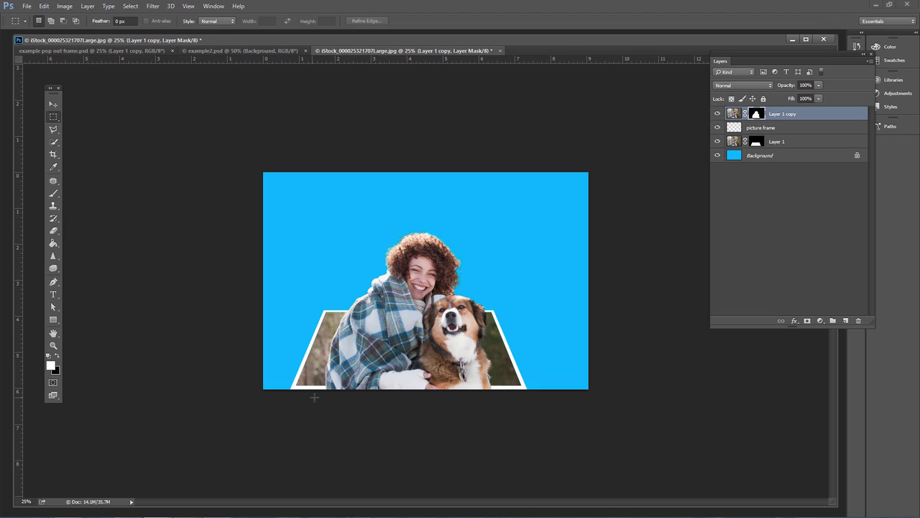
drag(479, 388, 506, 388)
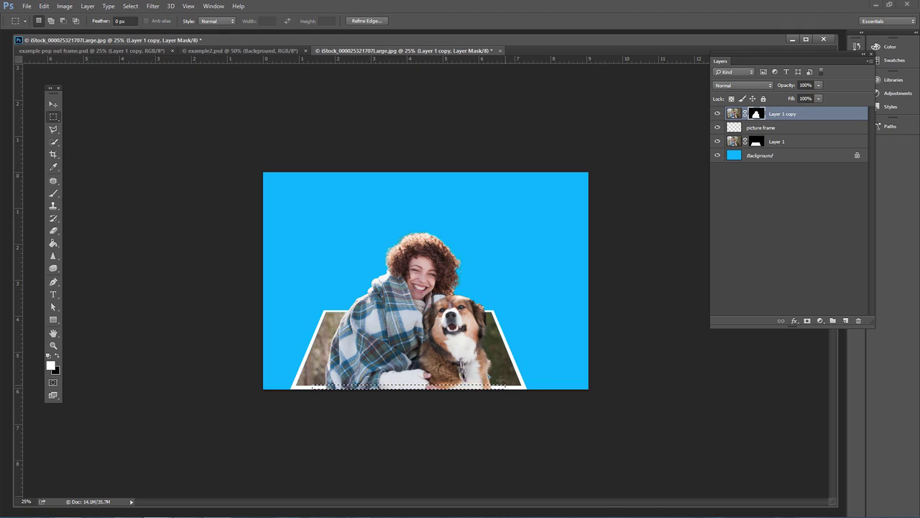
key(ctrl+d)
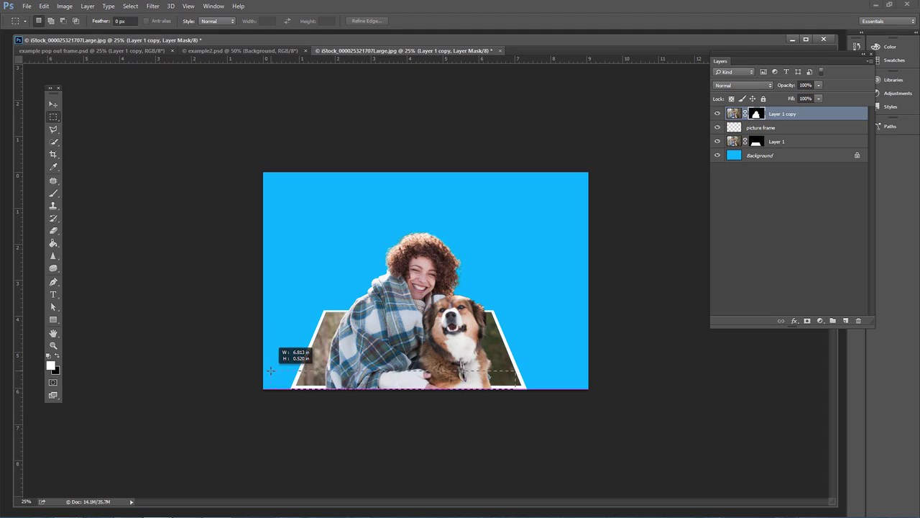
drag(270, 370, 272, 371)
key(ctrl+d)
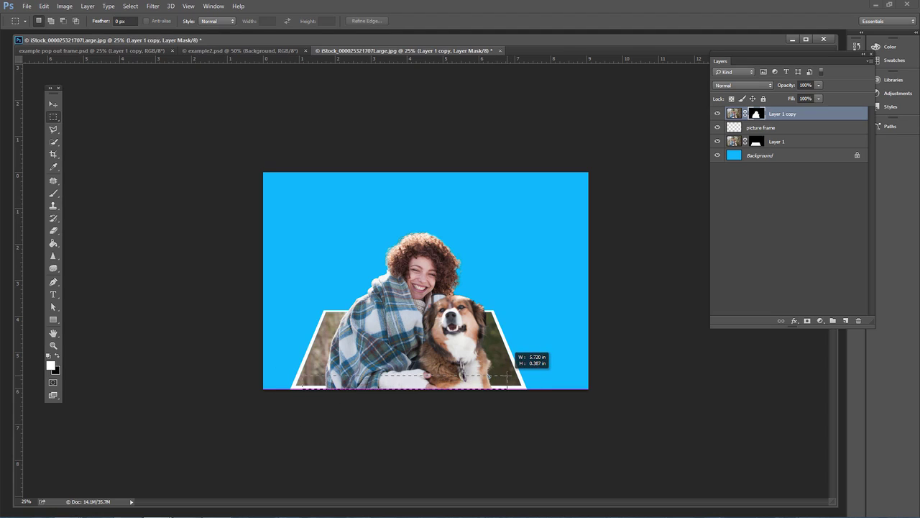
drag(508, 375, 508, 376)
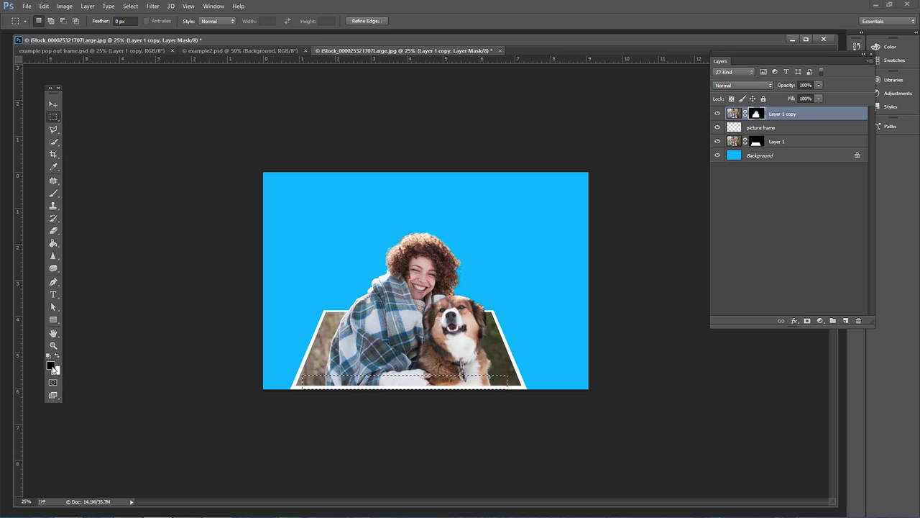
key(ctrl+d)
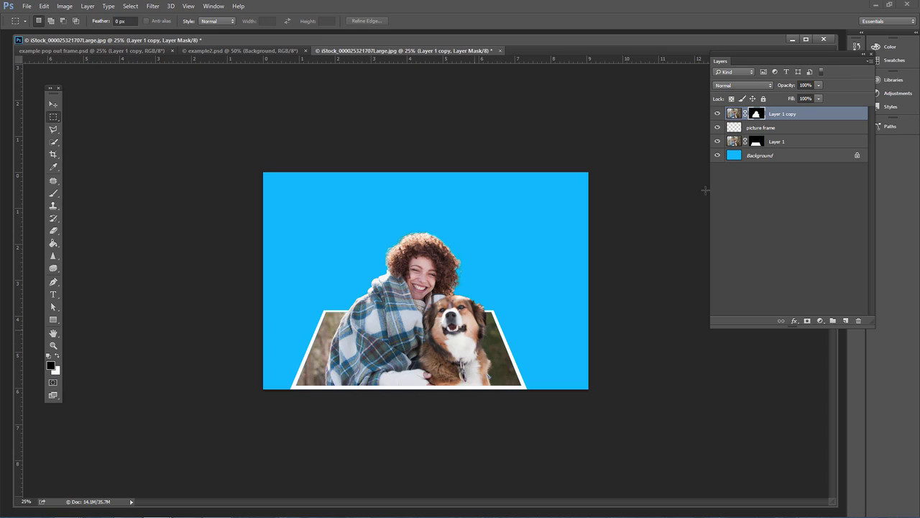
Step: Examine the layer masks of Layer 1 copy and Layer 1 on their own and return to the normal image view
alt+click(756, 115)
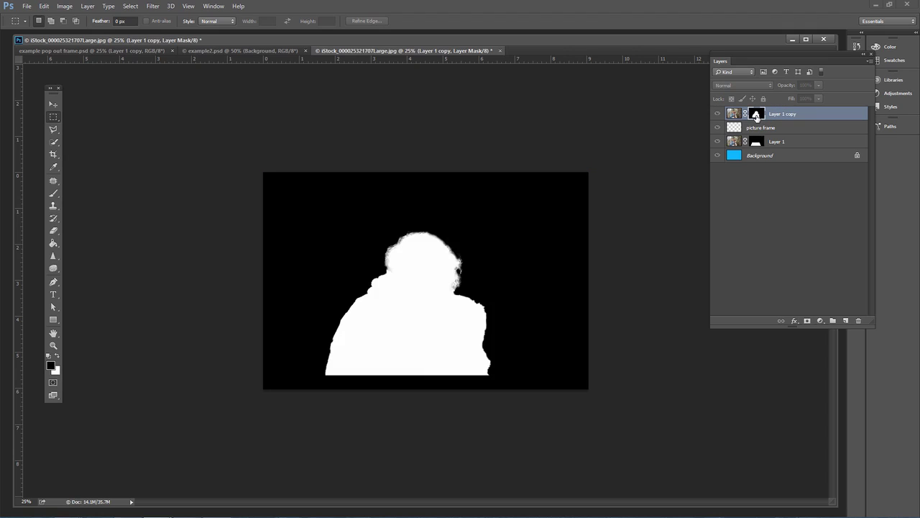
alt+click(756, 115)
alt+click(756, 141)
alt+click(756, 141)
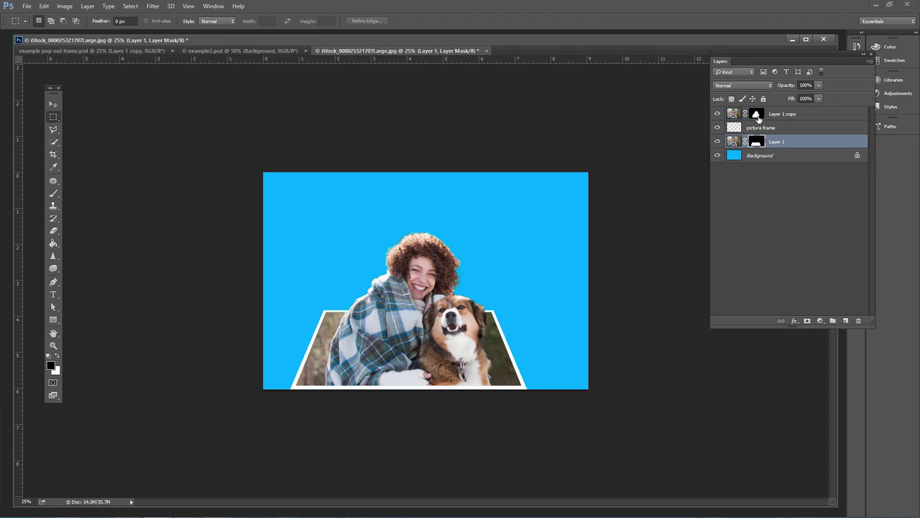
alt+click(758, 121)
alt+click(757, 122)
alt+click(757, 115)
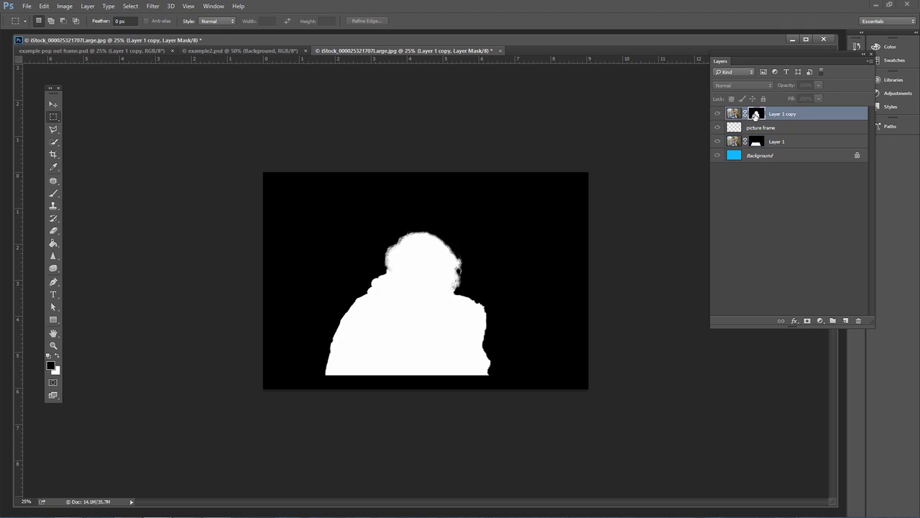
alt+click(755, 115)
Step: Review the layer stack by selecting the picture frame layer, Layer 1's mask and Layer 1 copy's image
click(736, 130)
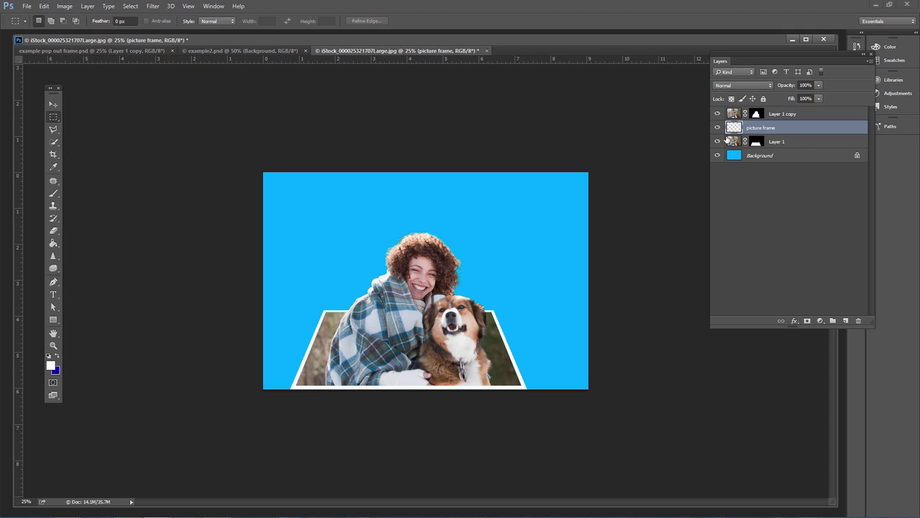
click(757, 142)
click(735, 115)
click(735, 115)
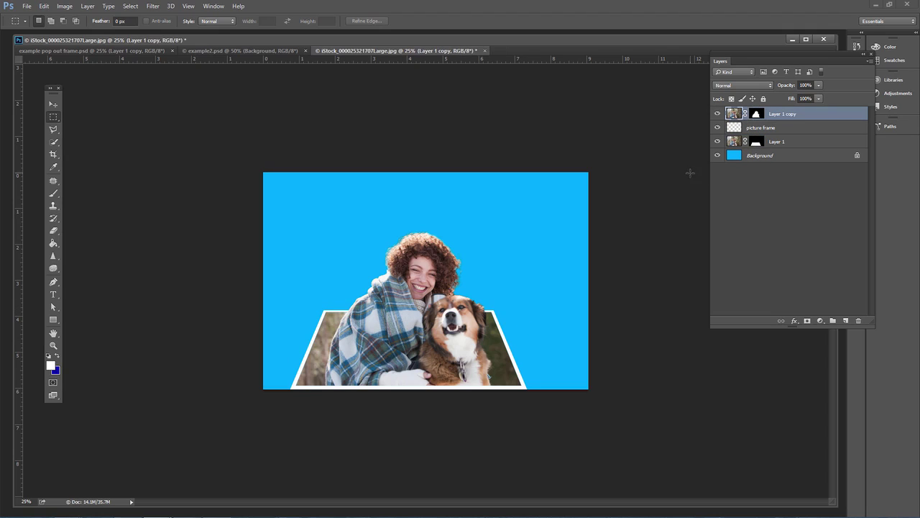
Step: Compare the result with example2.psd and example pop out frame.psd, and return to the iStock woman-and-dog document
click(287, 53)
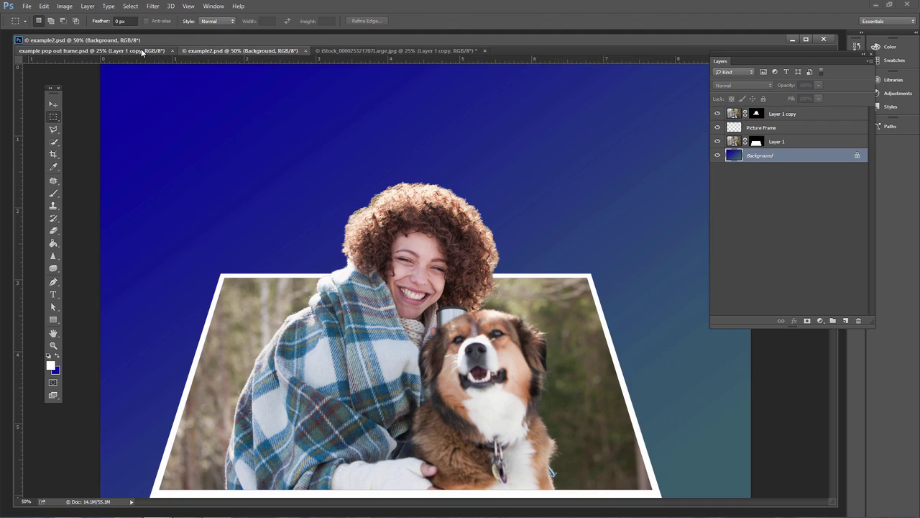
click(101, 51)
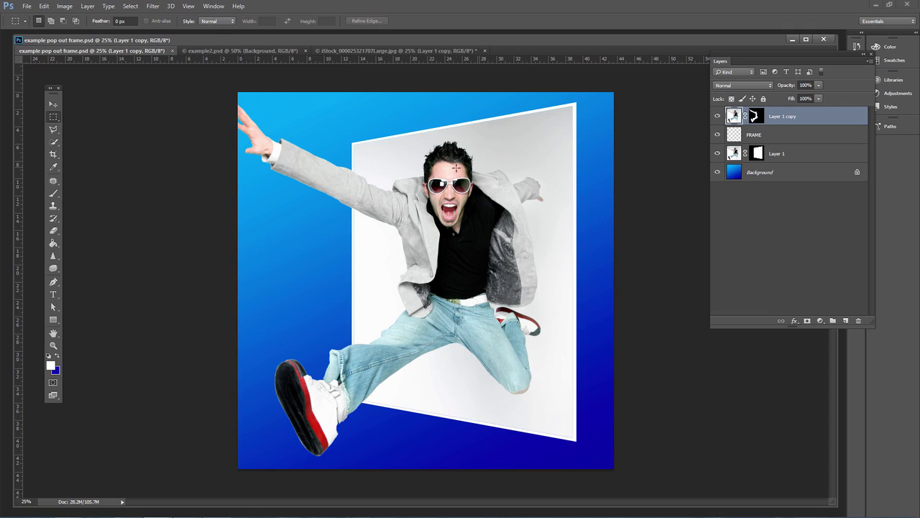
click(355, 52)
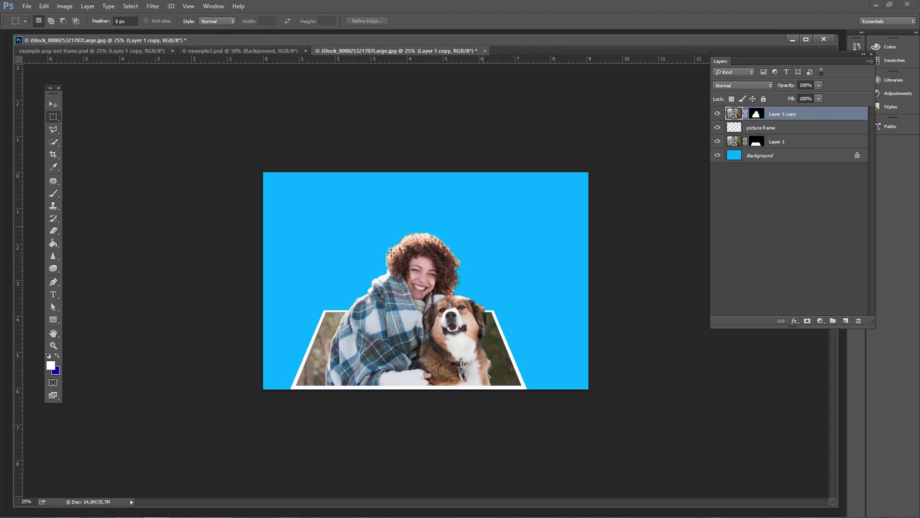